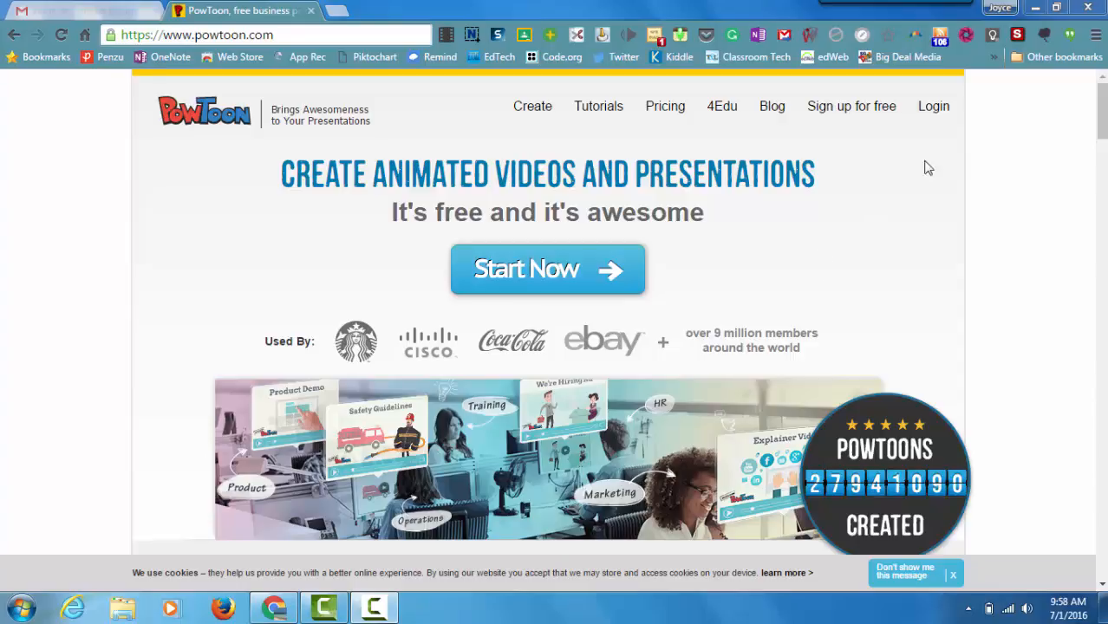
Step: Log in to PowToon with the account e-mail and password to reach the Dashboard
click(936, 117)
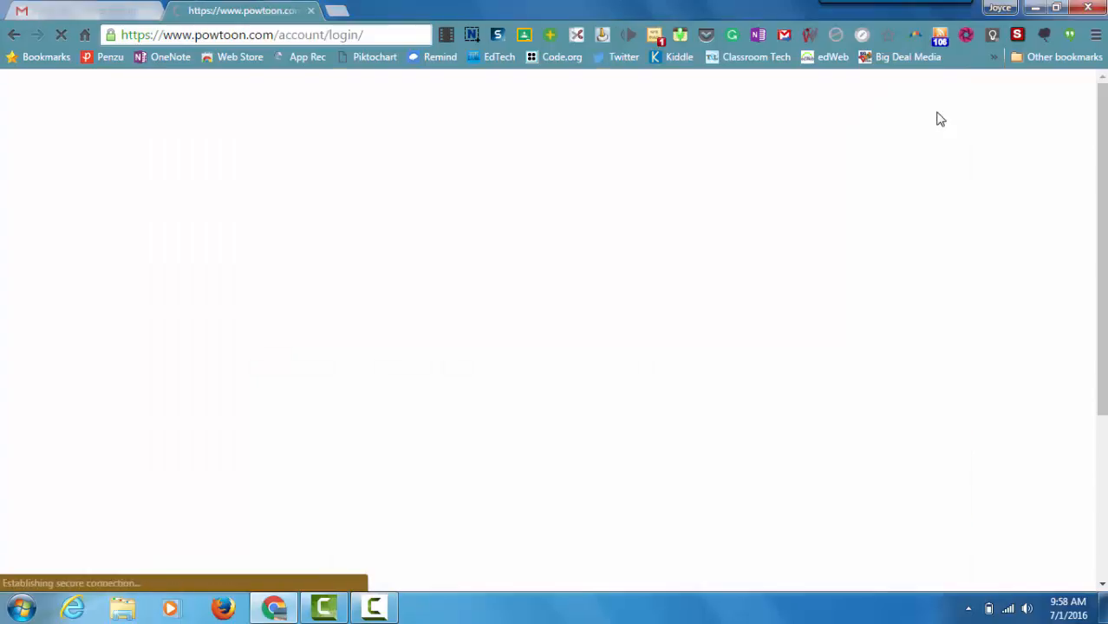
click(493, 353)
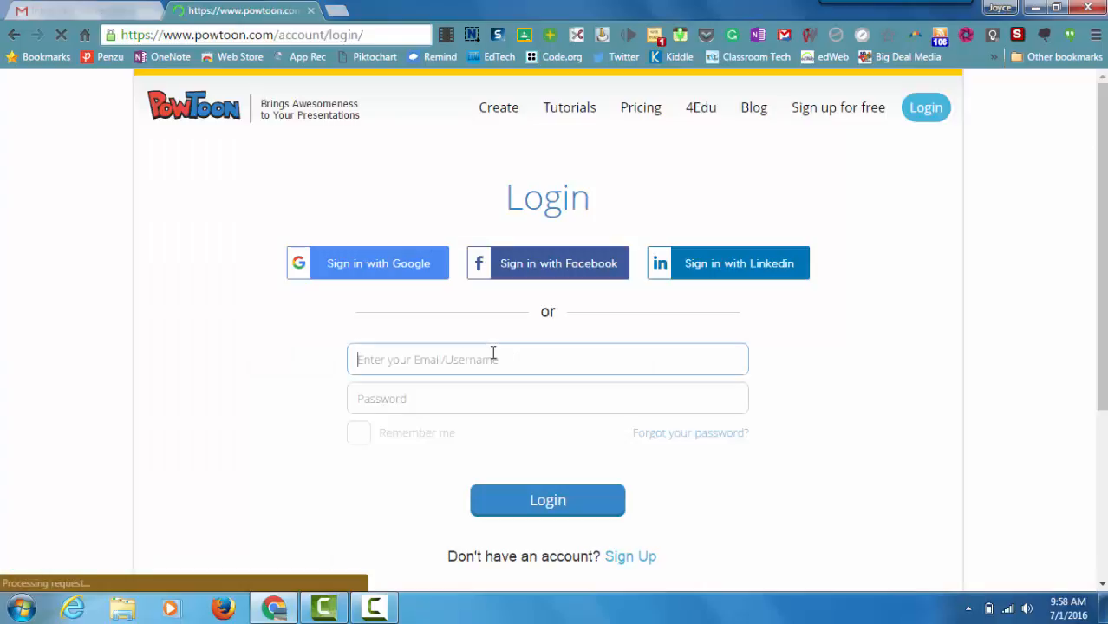
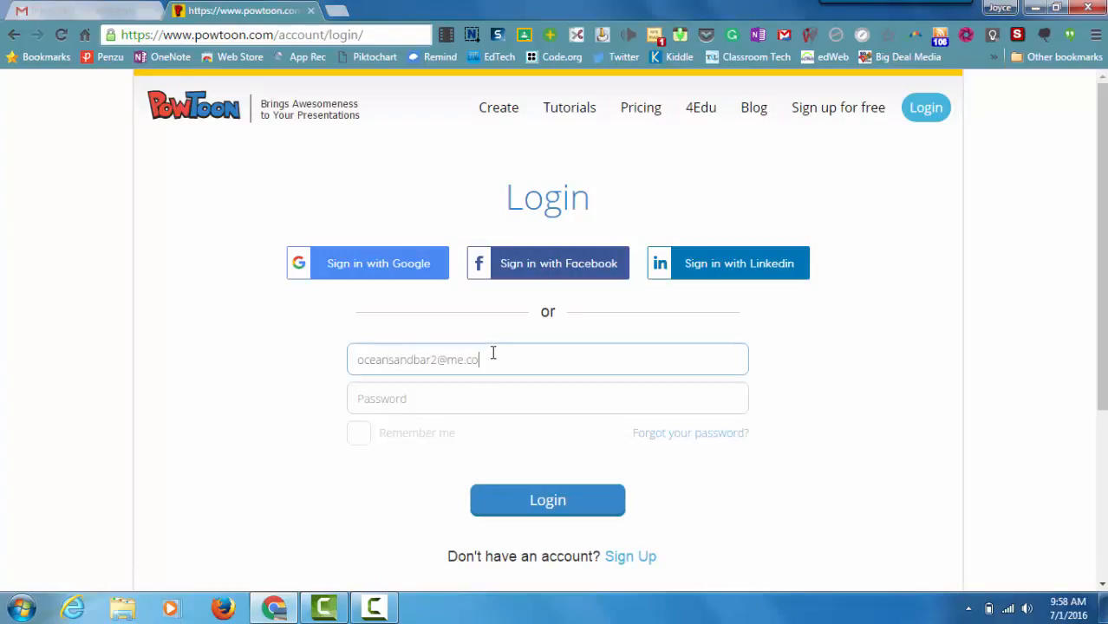
text(••)
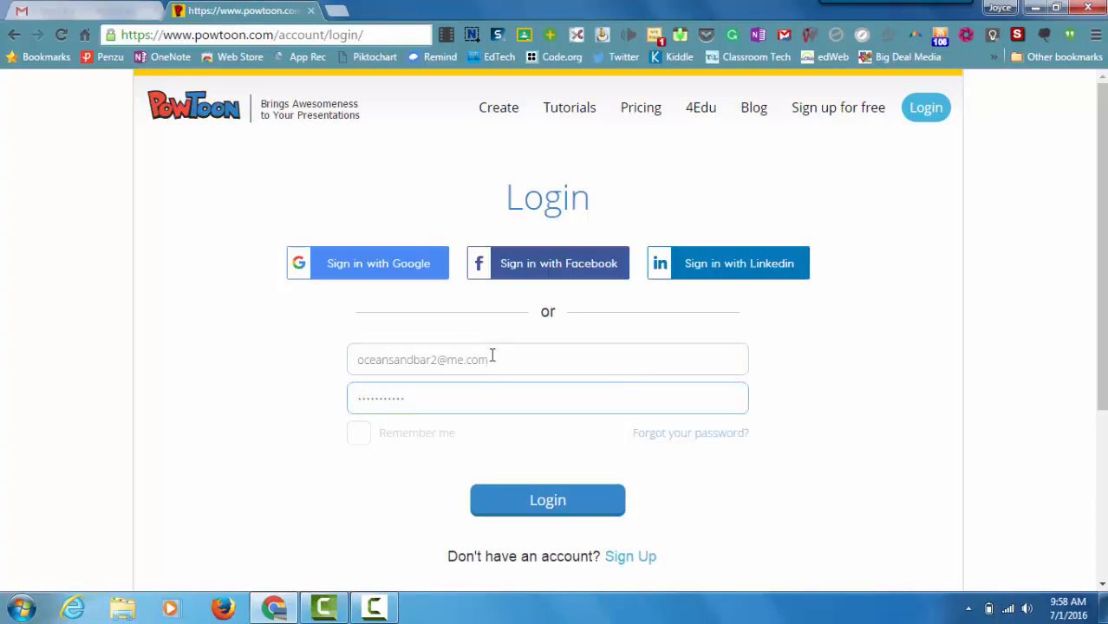
click(503, 501)
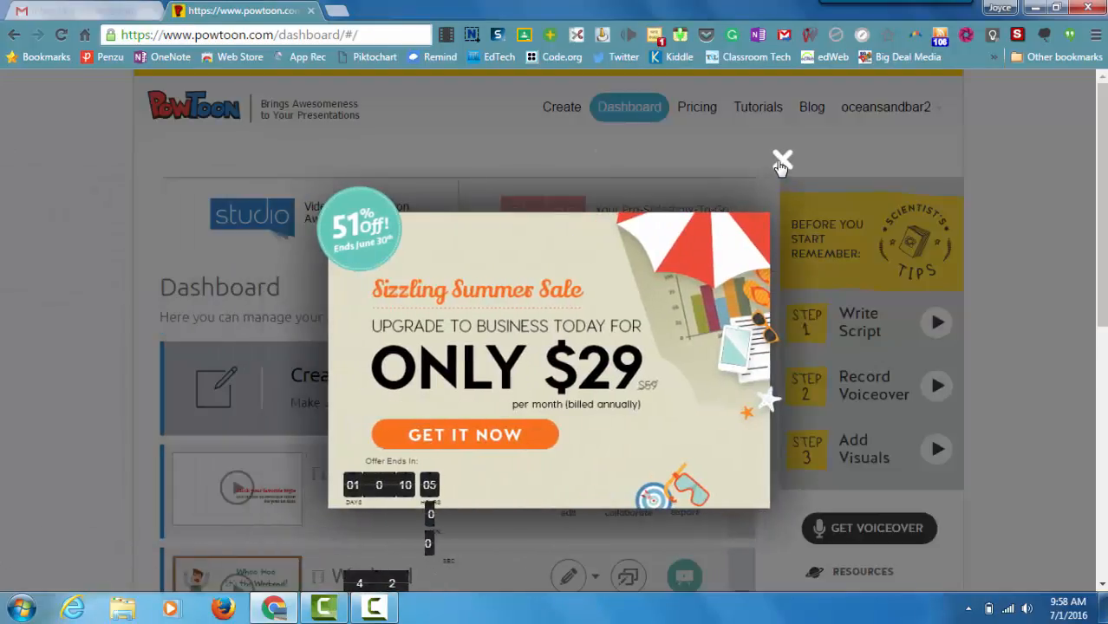
Step: Close the summer-sale pop-up, browse the project list, and go to CREATE's Ready Made Templates
click(781, 162)
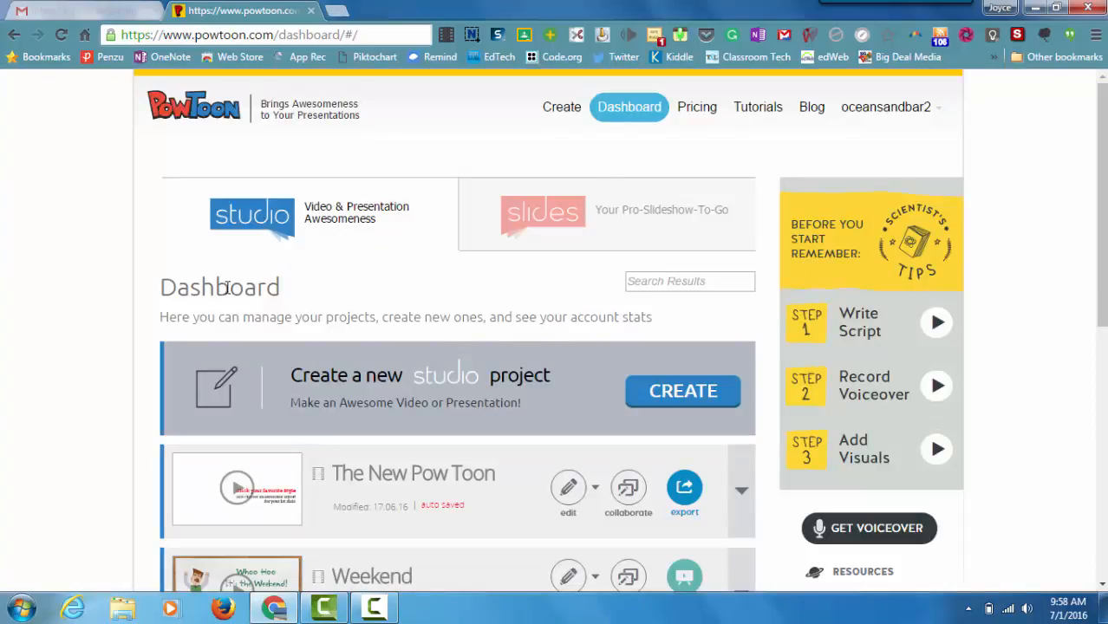
scroll(404, 268, down, 1)
middle_click(404, 267)
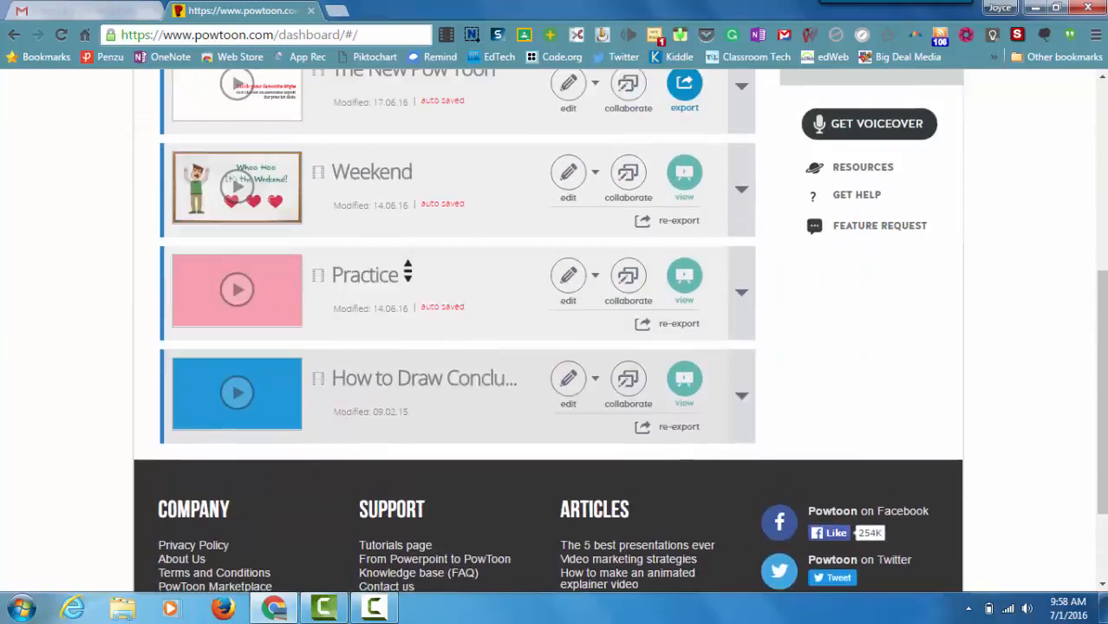
scroll(408, 271, up, 4)
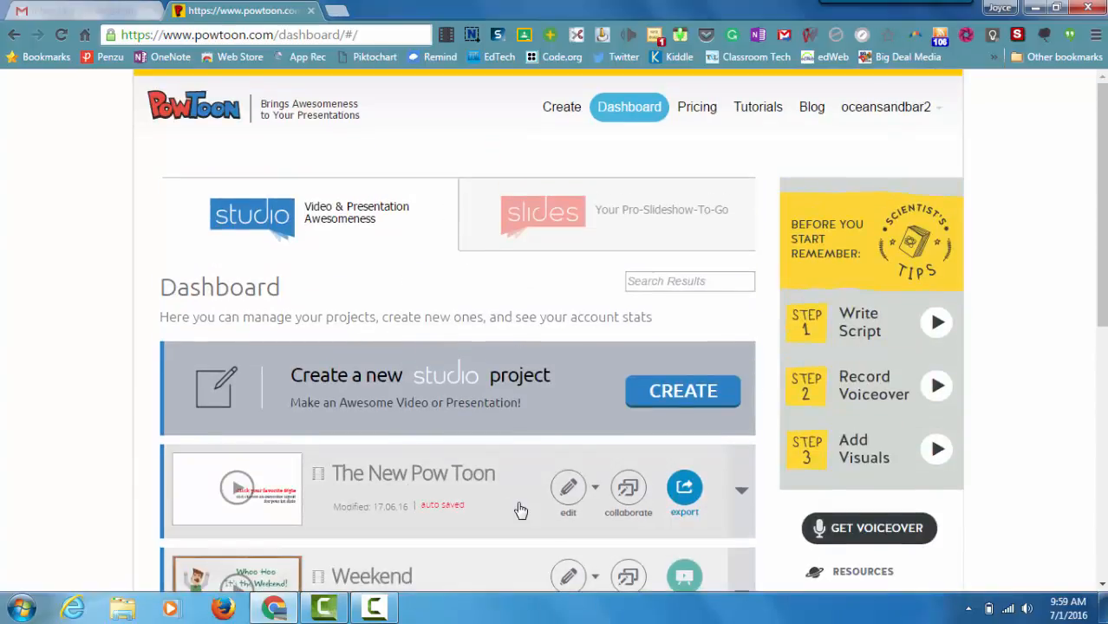
scroll(520, 511, down, 1)
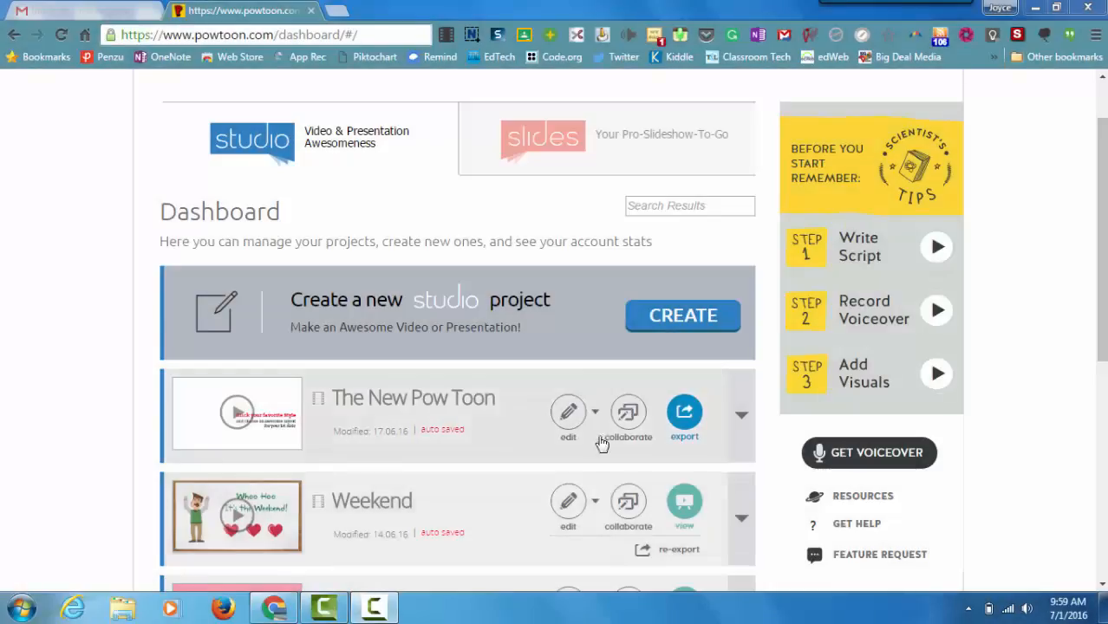
click(656, 317)
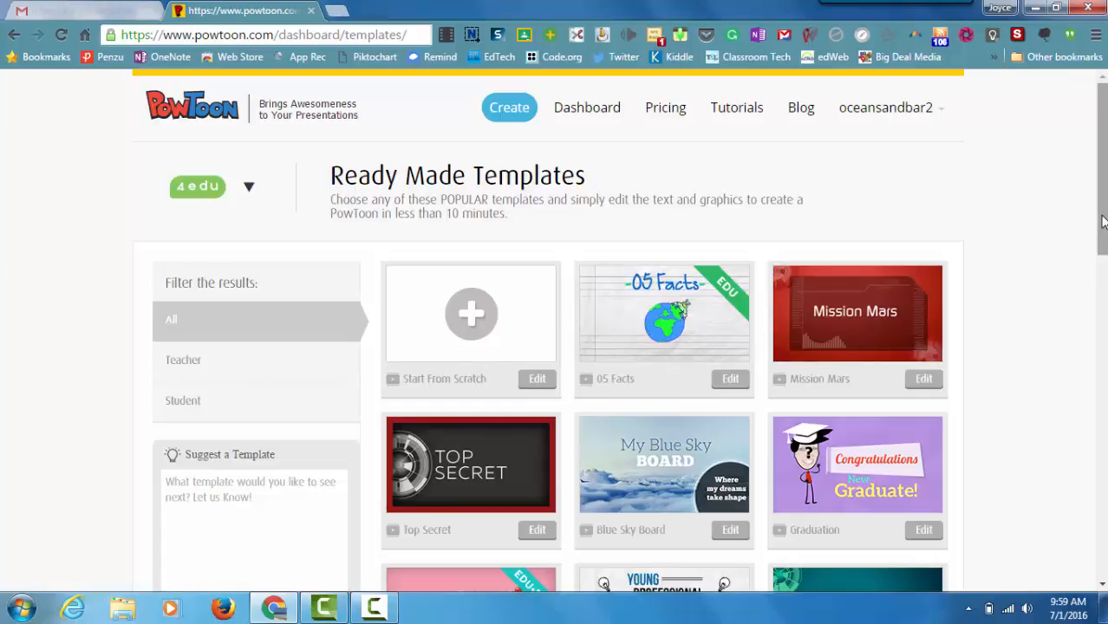
Step: Browse the templates and start a blank project with Start From Scratch's Edit
scroll(1101, 224, down, 3)
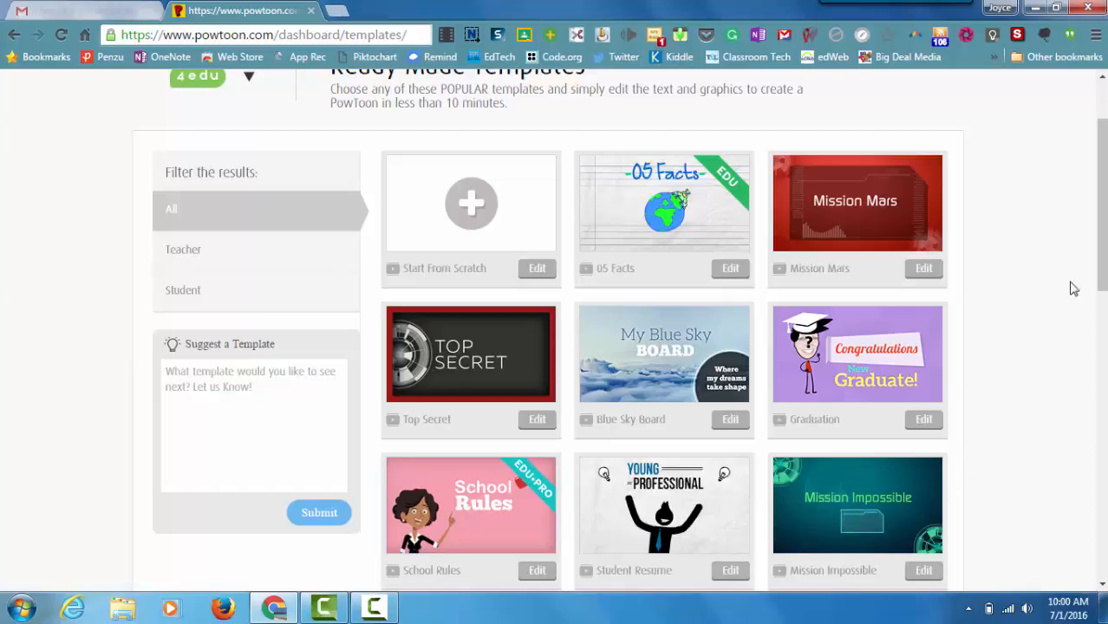
drag(1101, 232, 1091, 294)
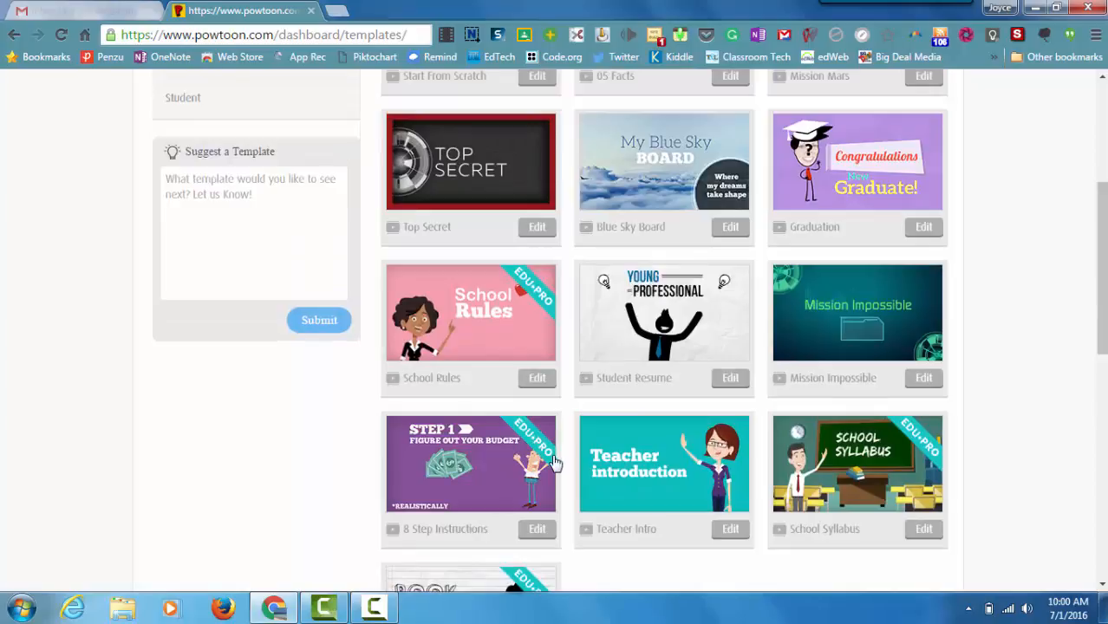
scroll(1101, 319, up, 3)
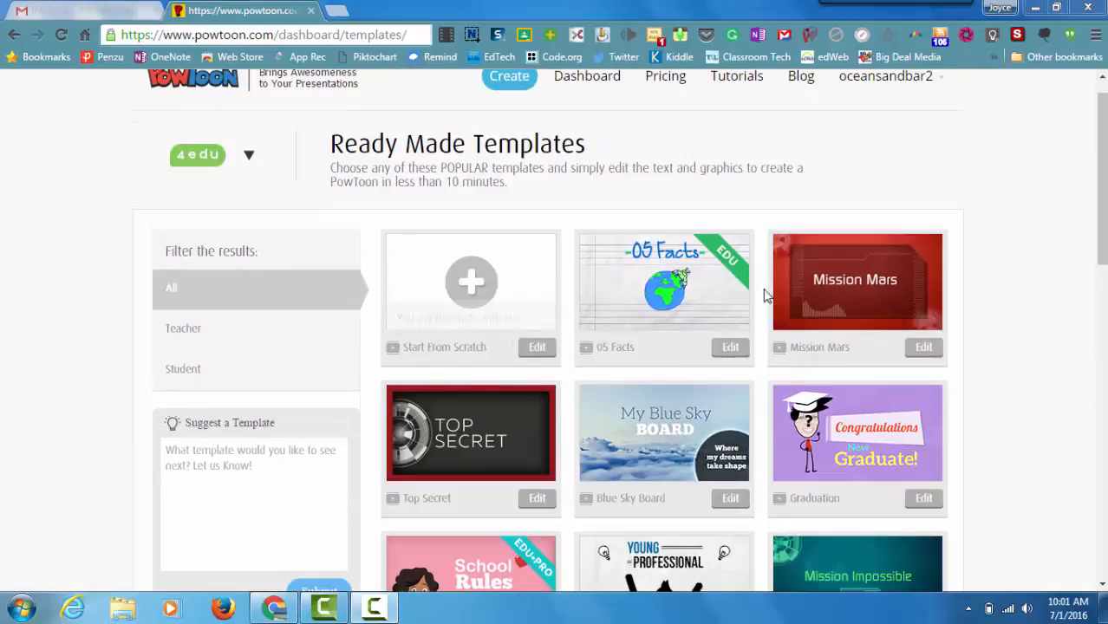
click(537, 348)
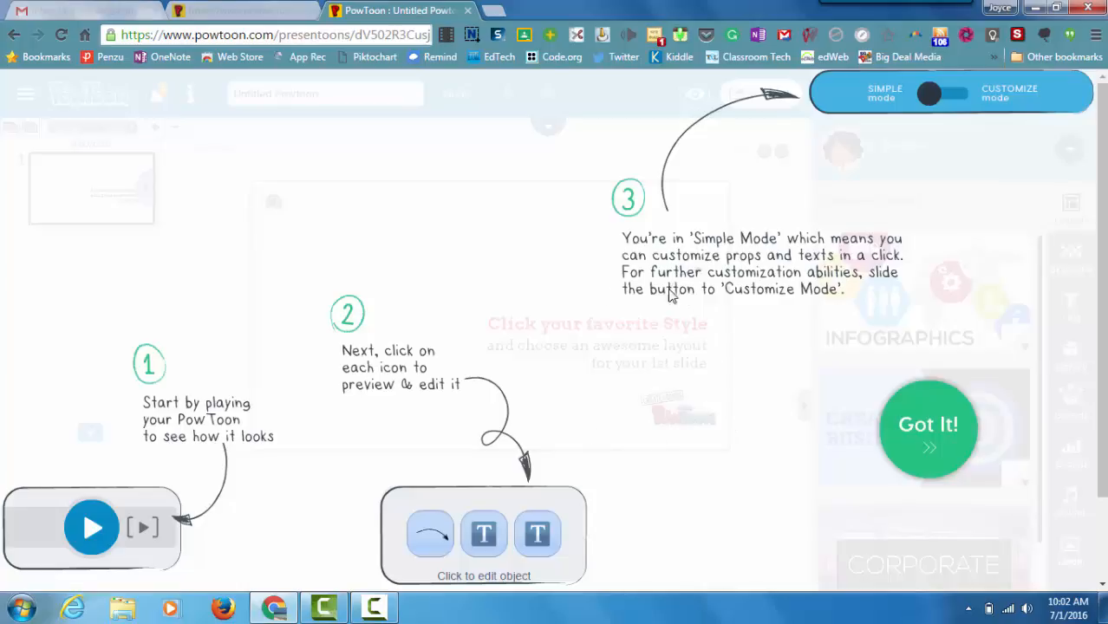
Step: Dismiss the tips and delete the placeholder title, curved arrow and instruction text
click(919, 446)
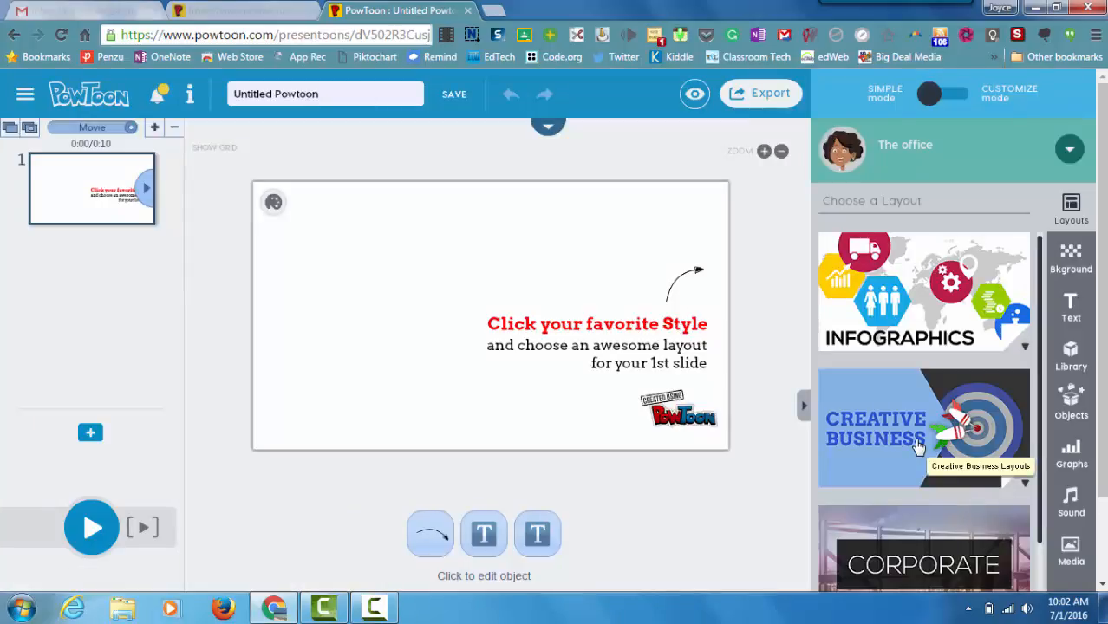
click(919, 446)
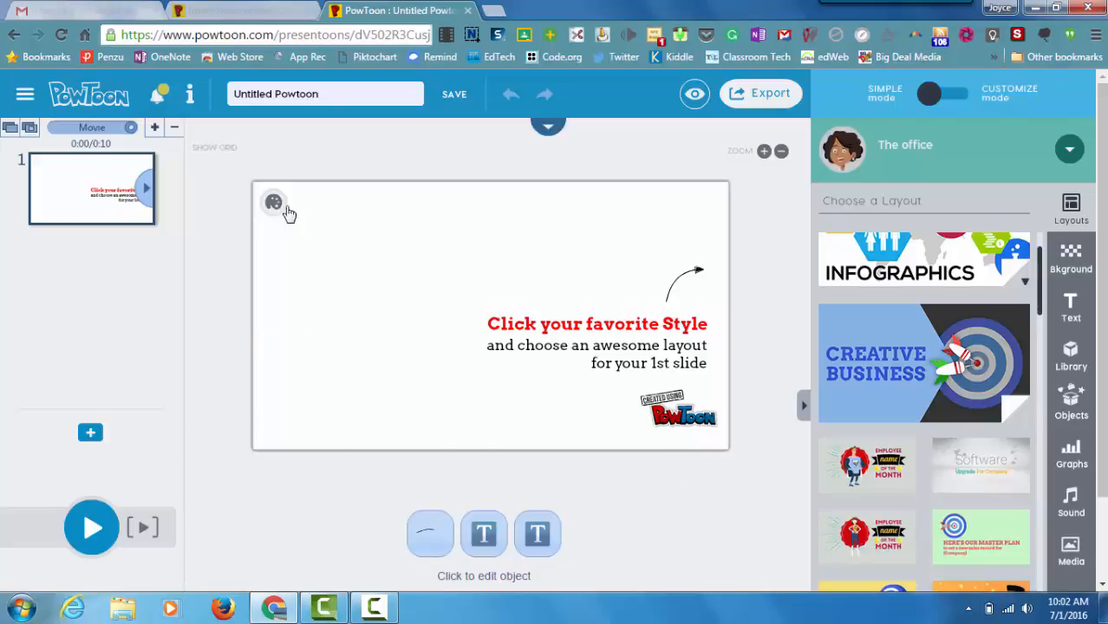
click(610, 322)
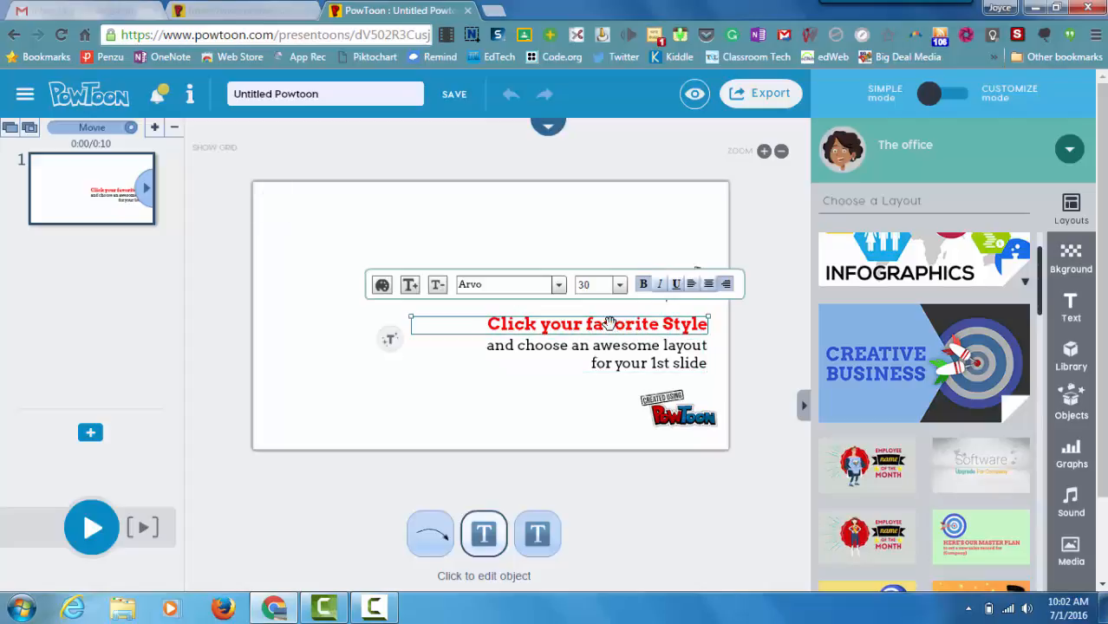
key(Delete)
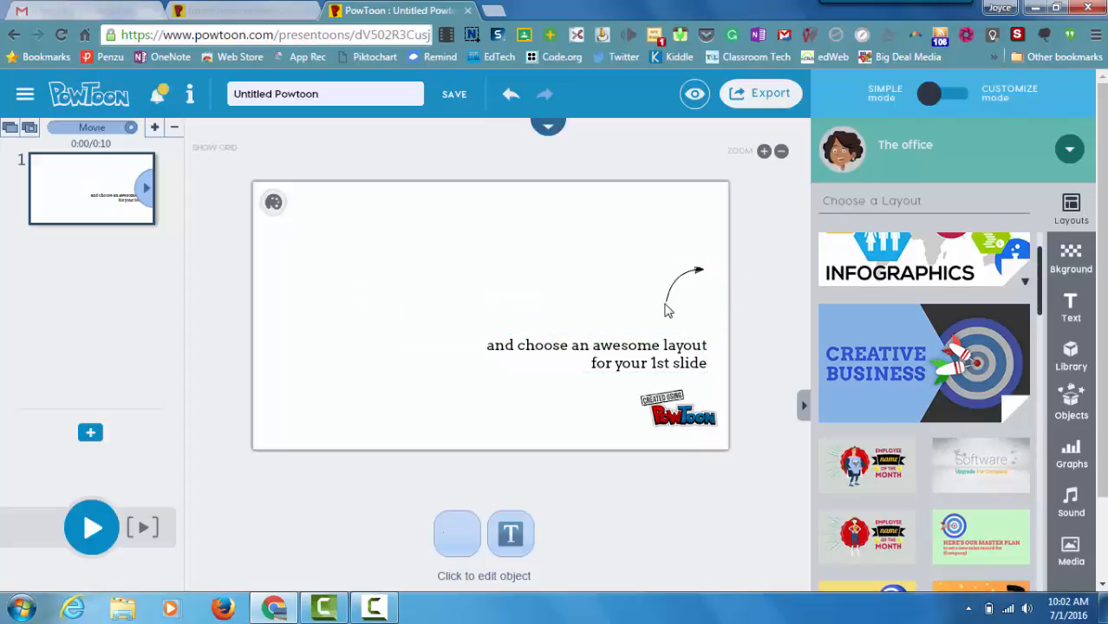
key(Delete)
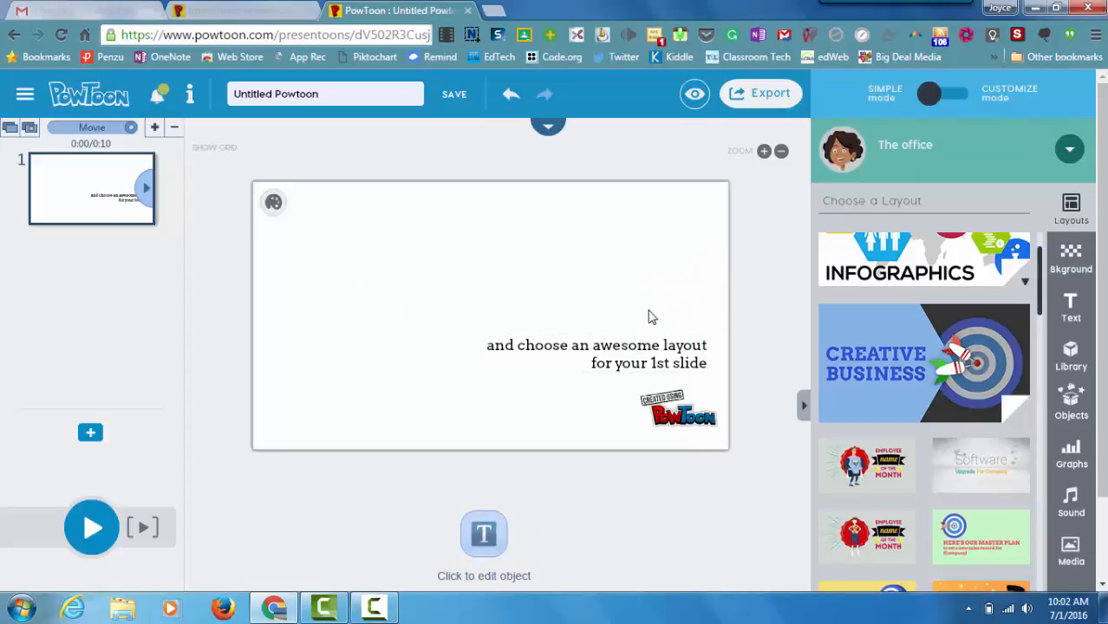
click(622, 346)
key(Delete)
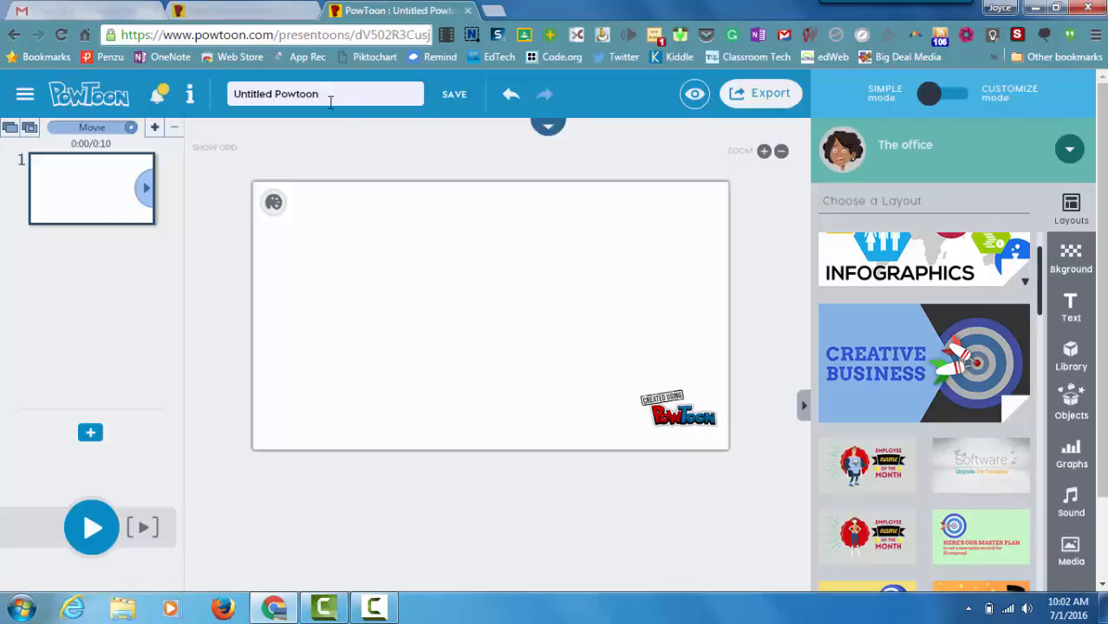
Step: Replace the project title with 'Practice PowToon' and save
drag(322, 95, 209, 93)
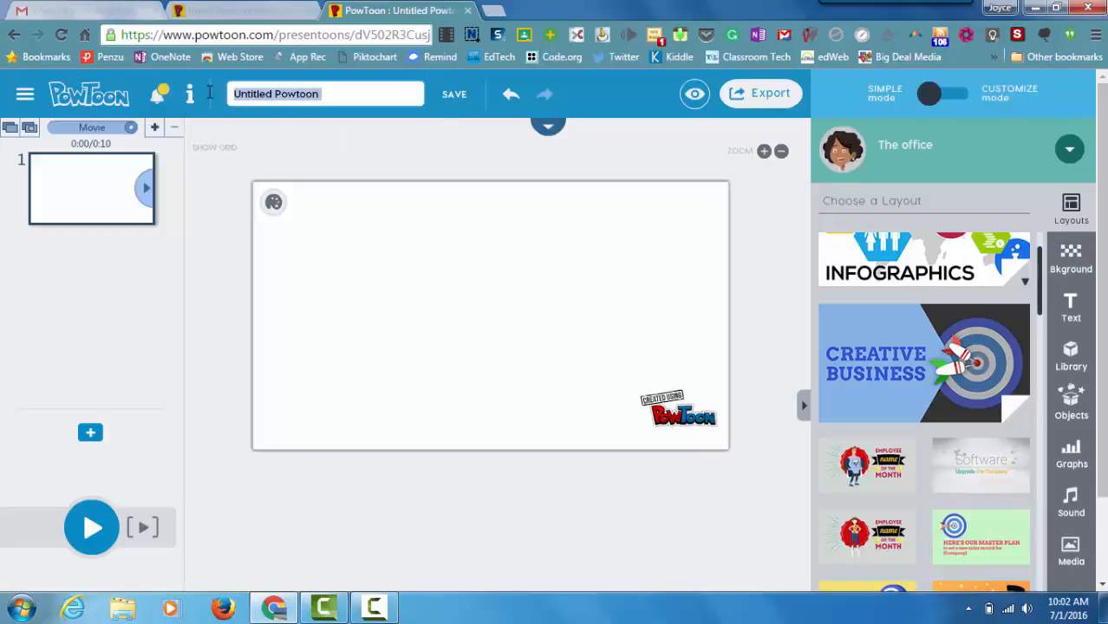
text(Practic)
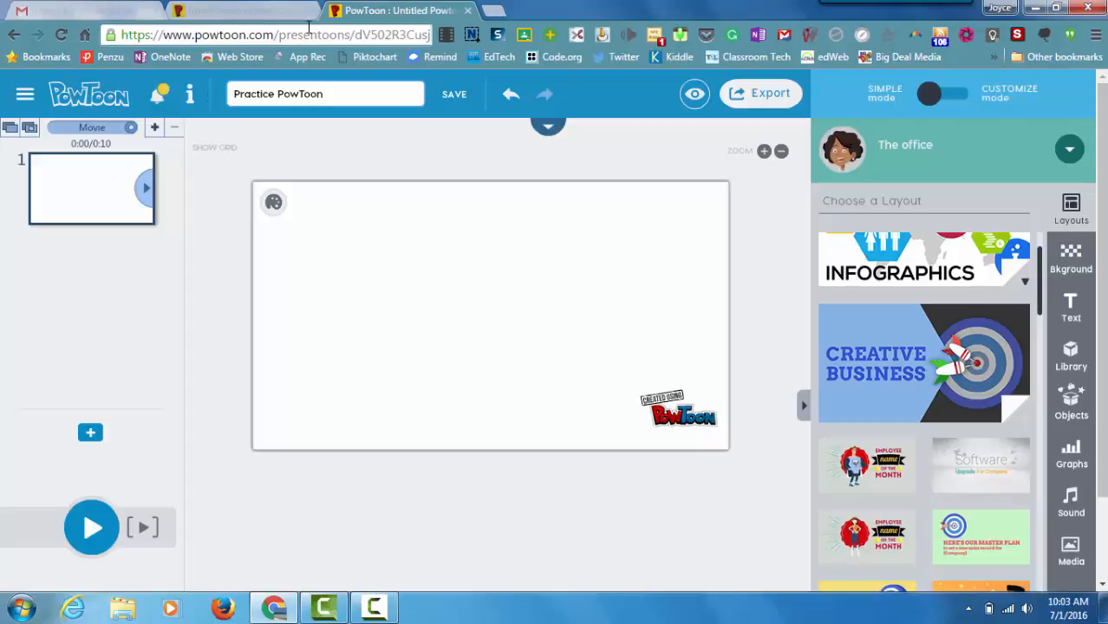
click(454, 103)
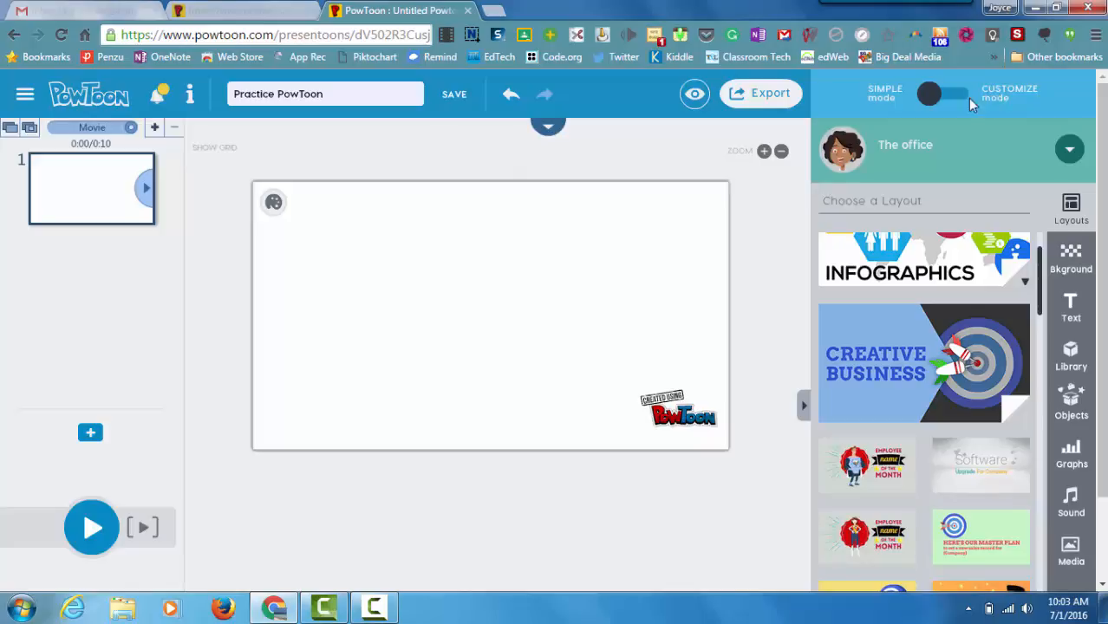
Step: Switch the editor to Customize mode and choose Don't Show Again on the tutorial
click(928, 102)
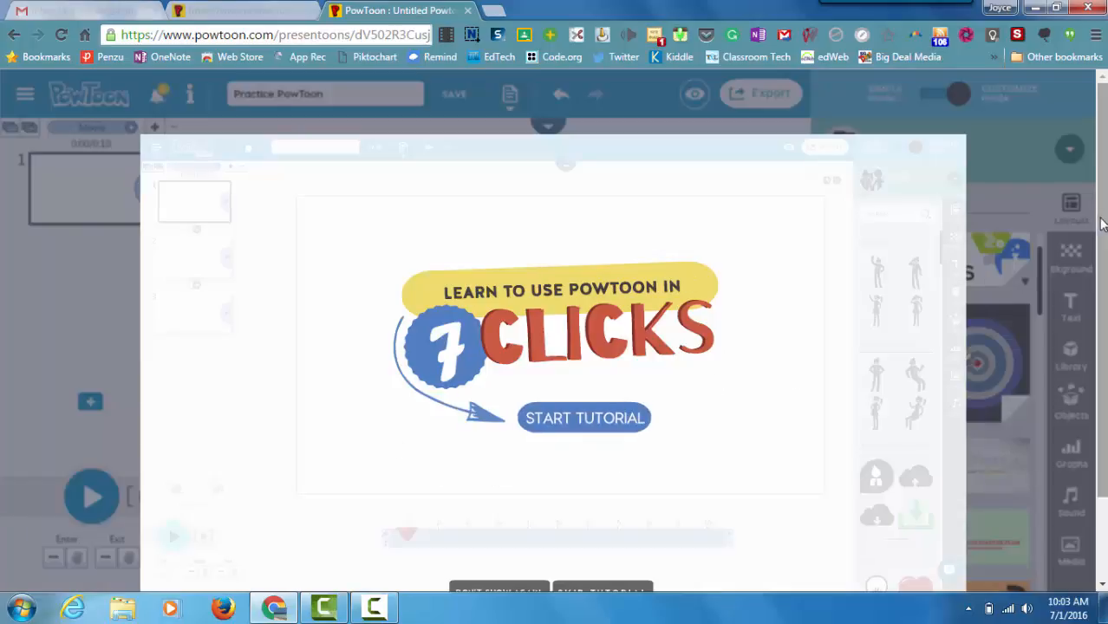
drag(1104, 224, 1105, 263)
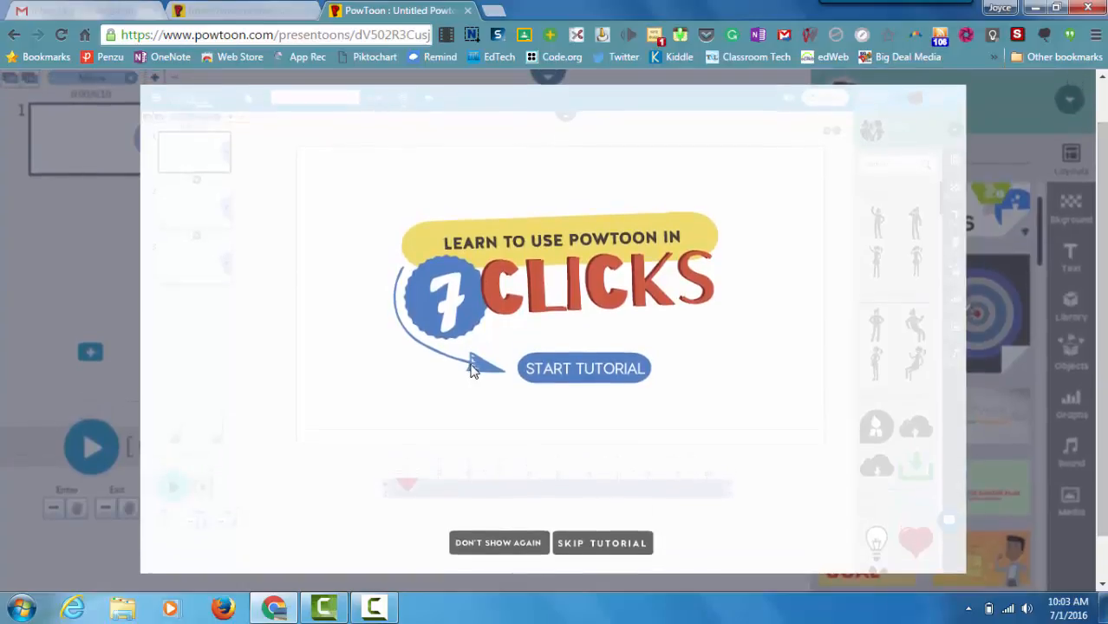
click(501, 547)
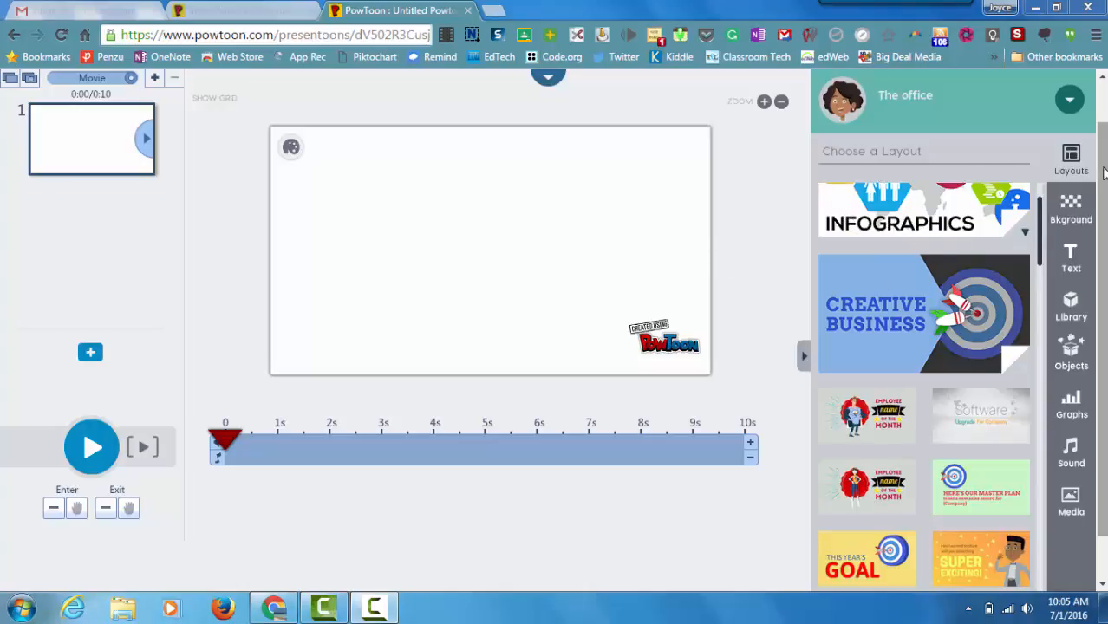
drag(1104, 173, 1104, 119)
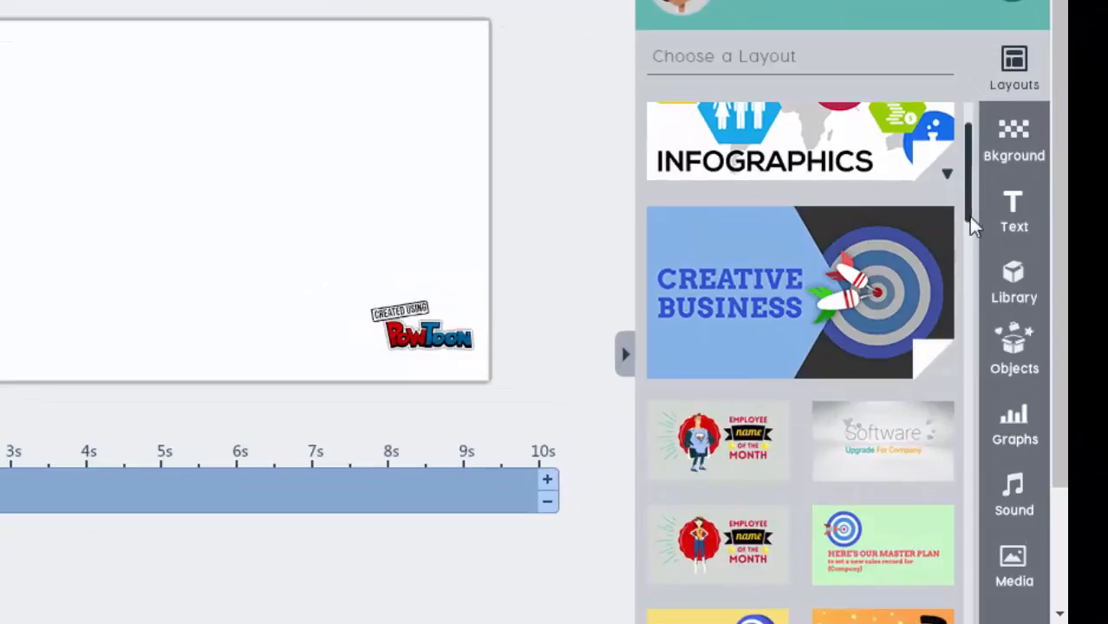
drag(966, 205, 941, 162)
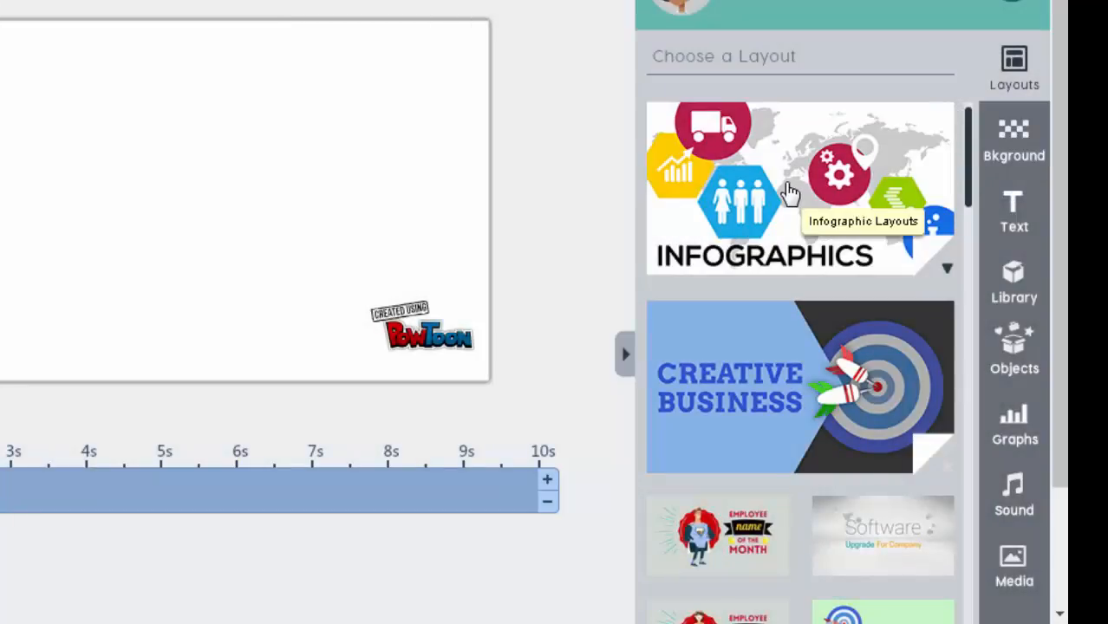
Step: Apply the Classroom style background with chalkboard, desks and wall clock to the slide
click(791, 193)
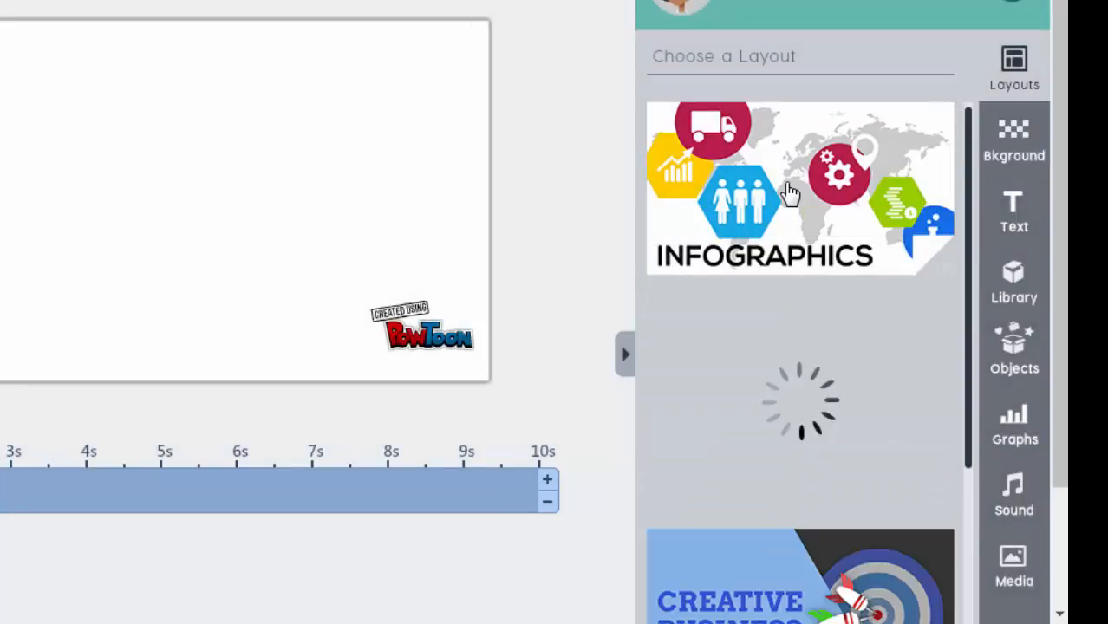
click(1012, 139)
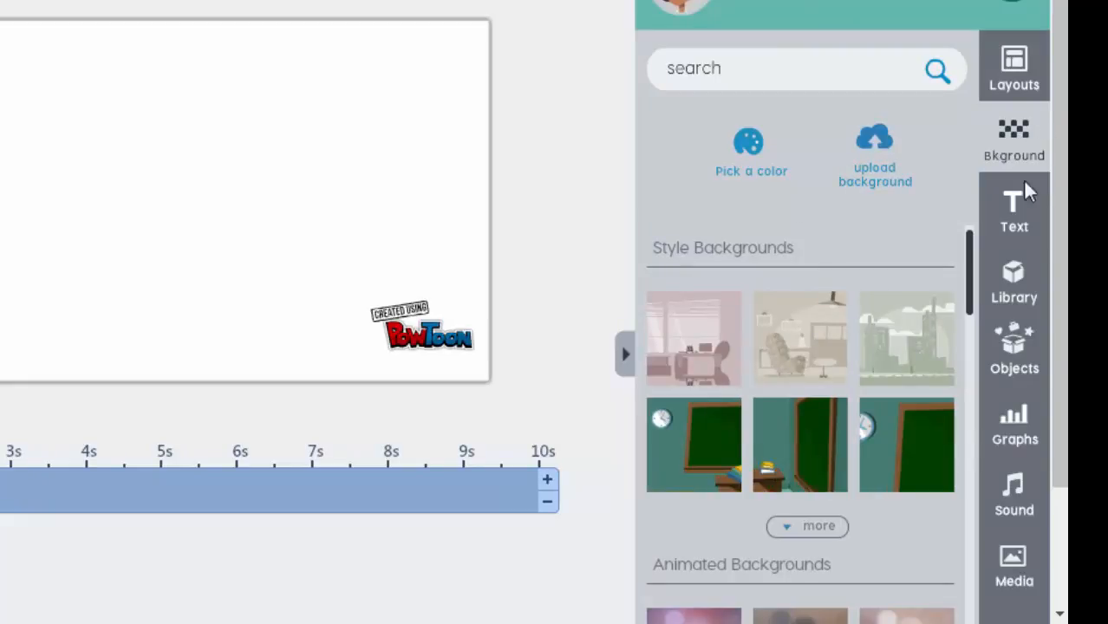
scroll(965, 256, down, 4)
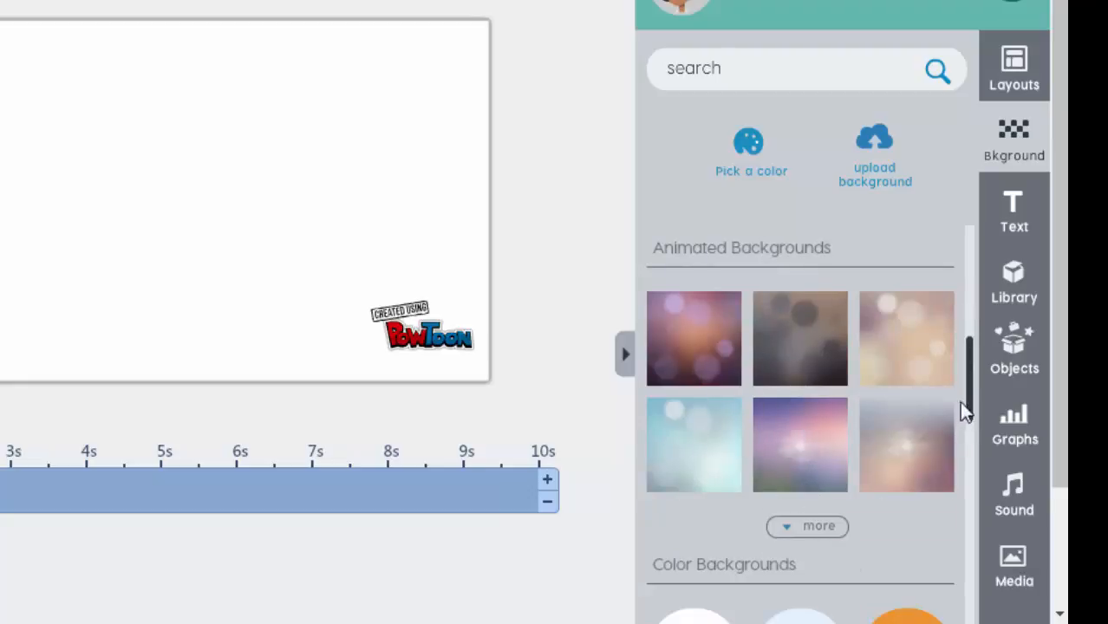
drag(971, 395, 971, 511)
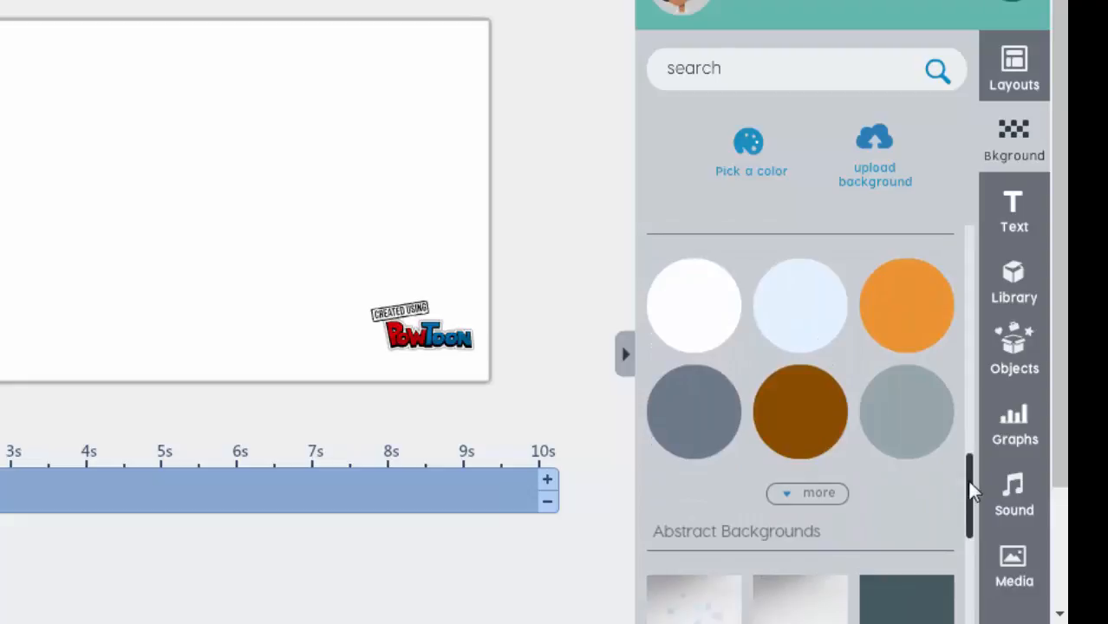
drag(967, 477, 991, 244)
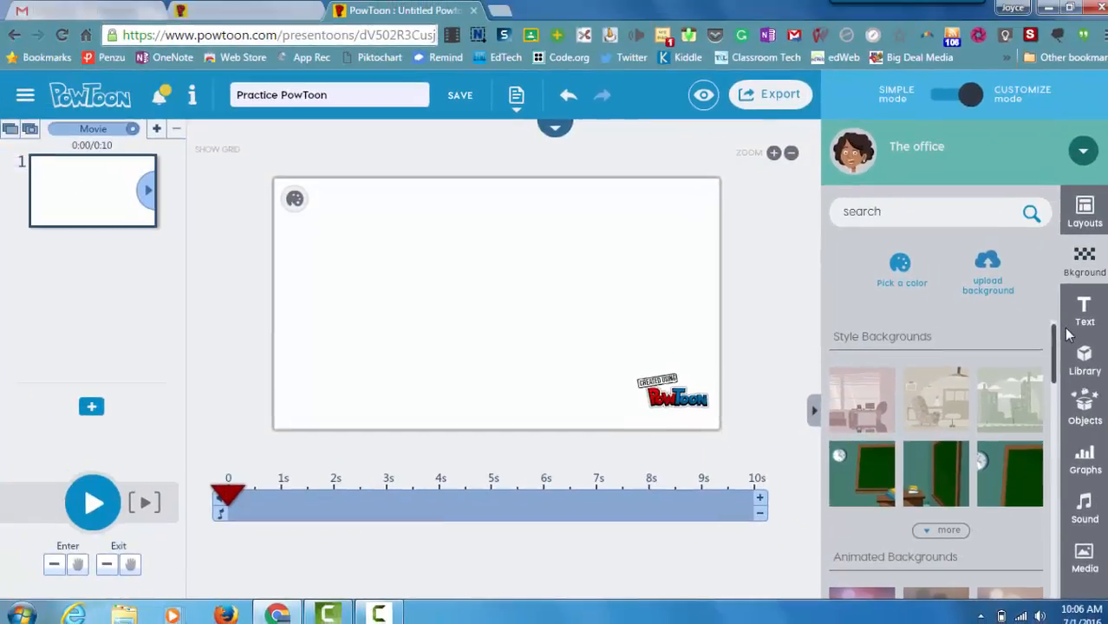
click(859, 493)
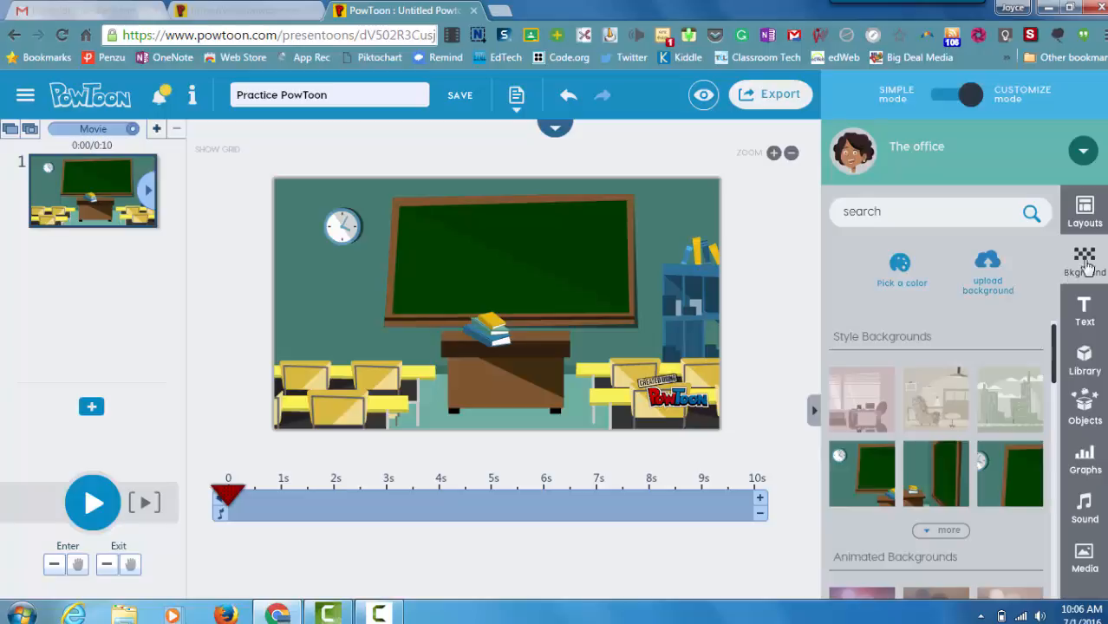
Step: Return to the Layouts panel, collapsing and reopening the side panel
click(1084, 211)
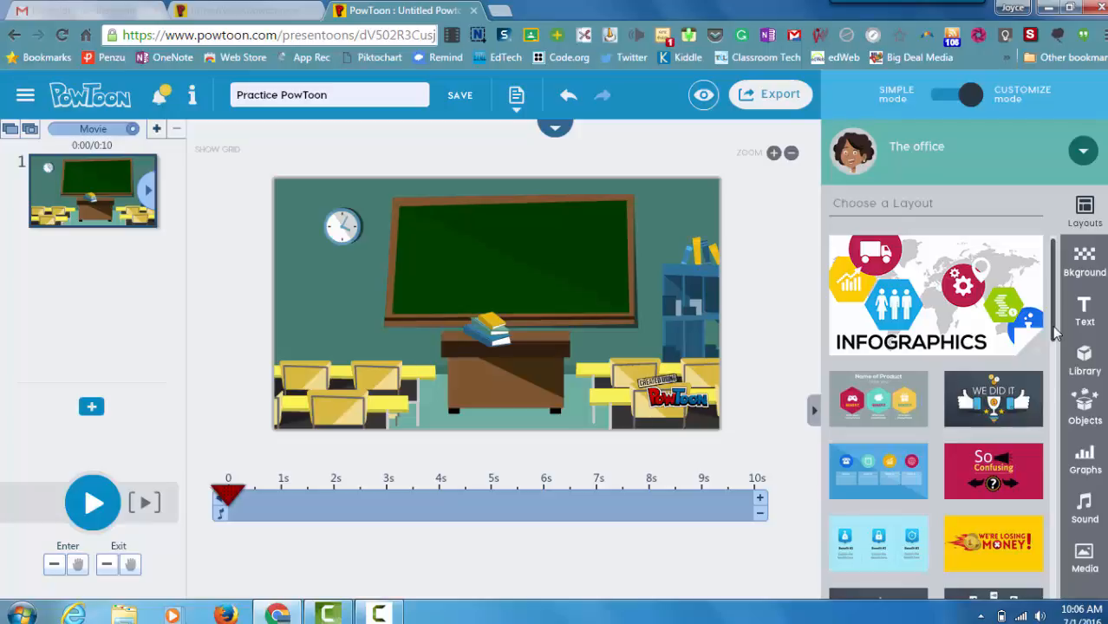
scroll(1057, 338, down, 3)
scroll(1052, 295, up, 3)
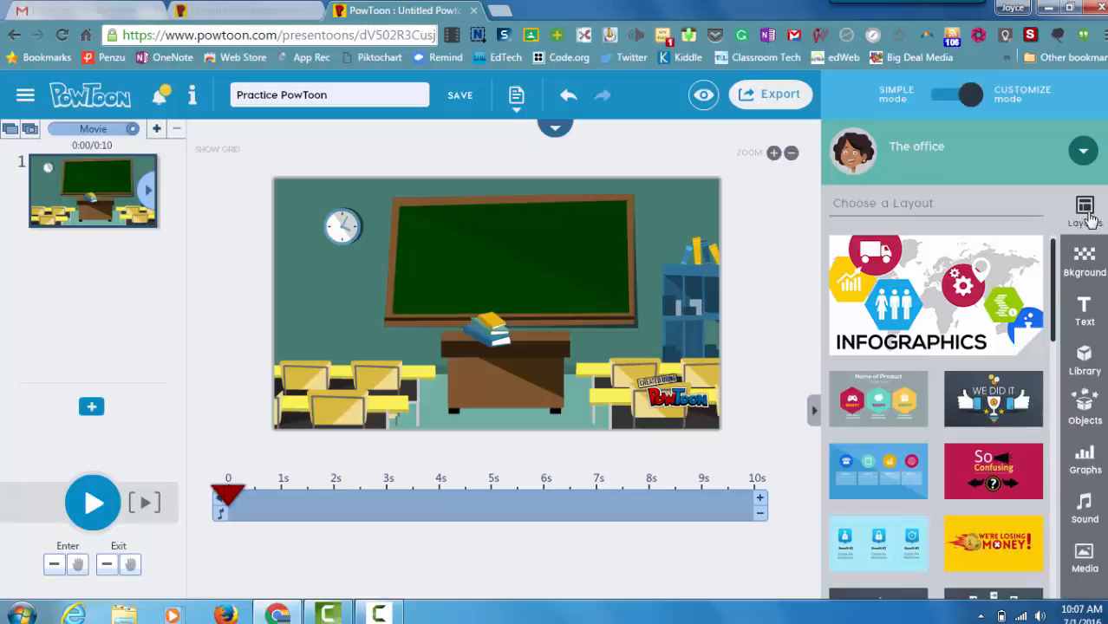
click(1091, 221)
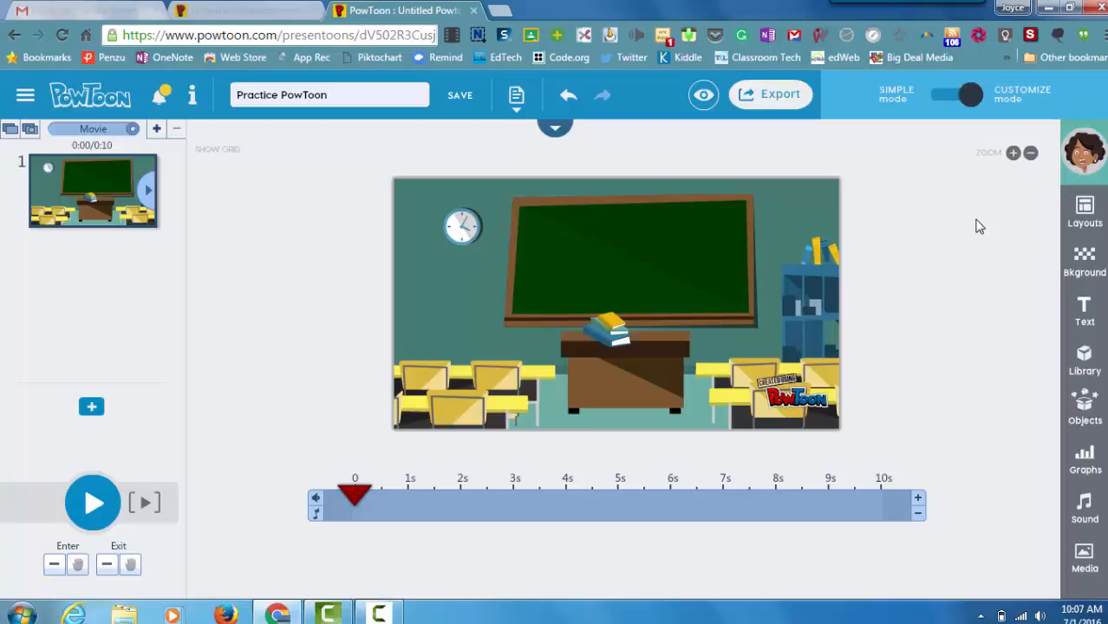
click(1085, 210)
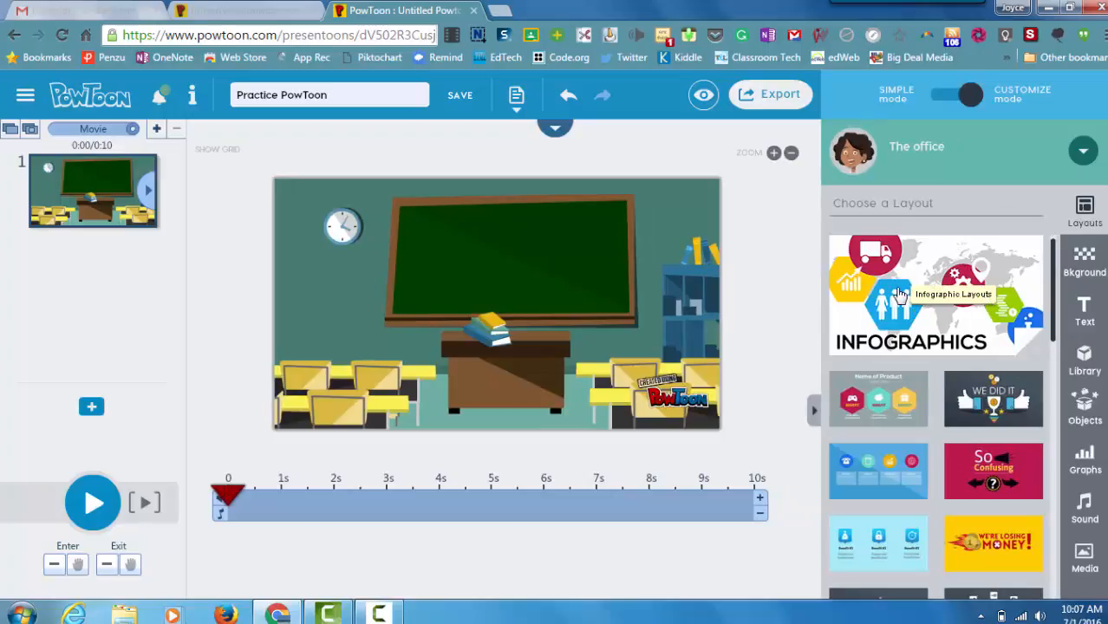
Step: Browse the Text tab's Designed Text styles, including titles and speech bubbles
click(1085, 312)
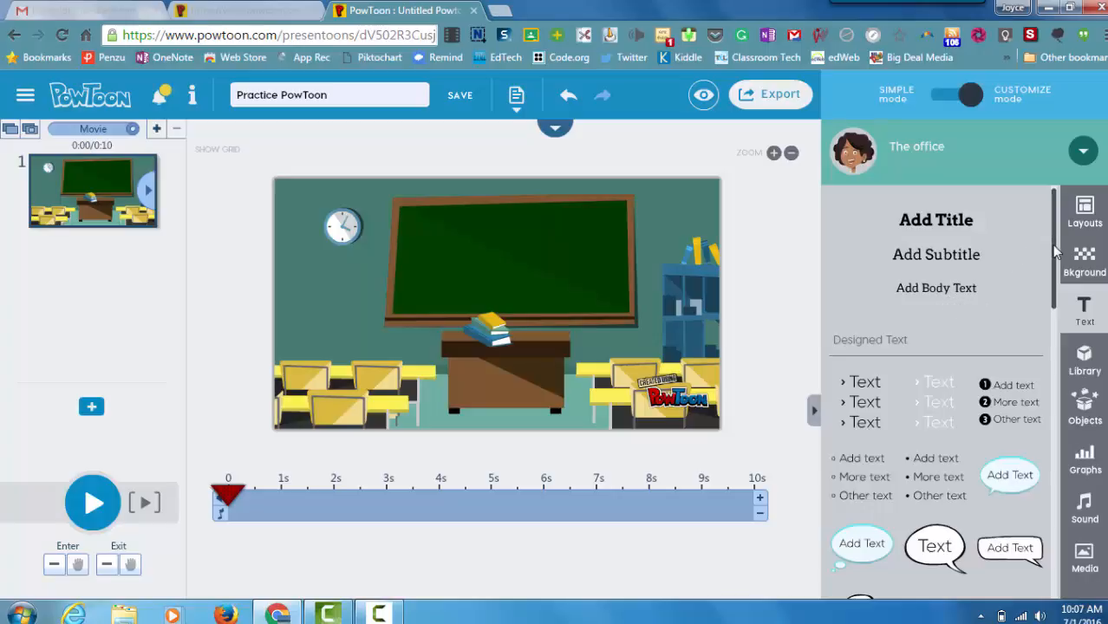
mouse_move(1057, 251)
mouse_down()
mouse_move(1058, 274)
mouse_move(1057, 248)
mouse_up()
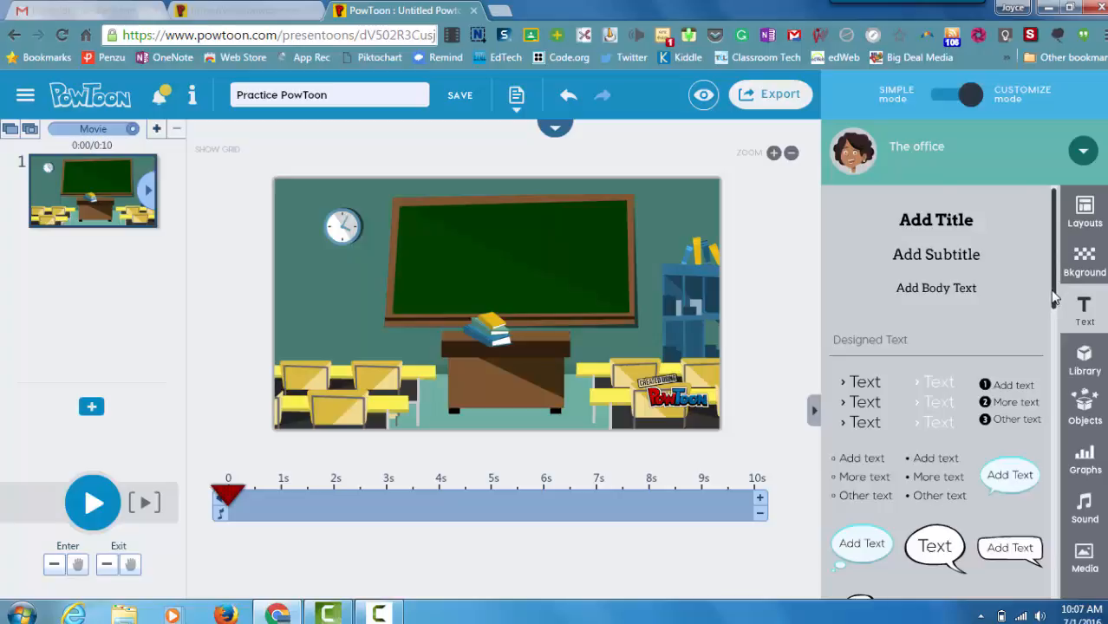
drag(1052, 297, 1051, 302)
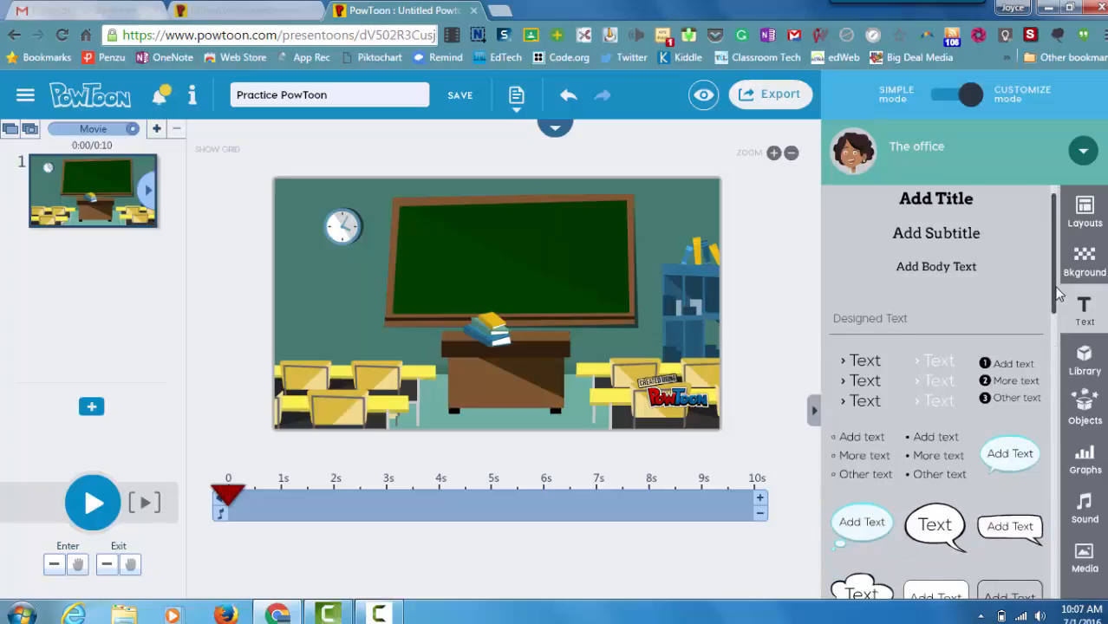
drag(1055, 297, 1045, 543)
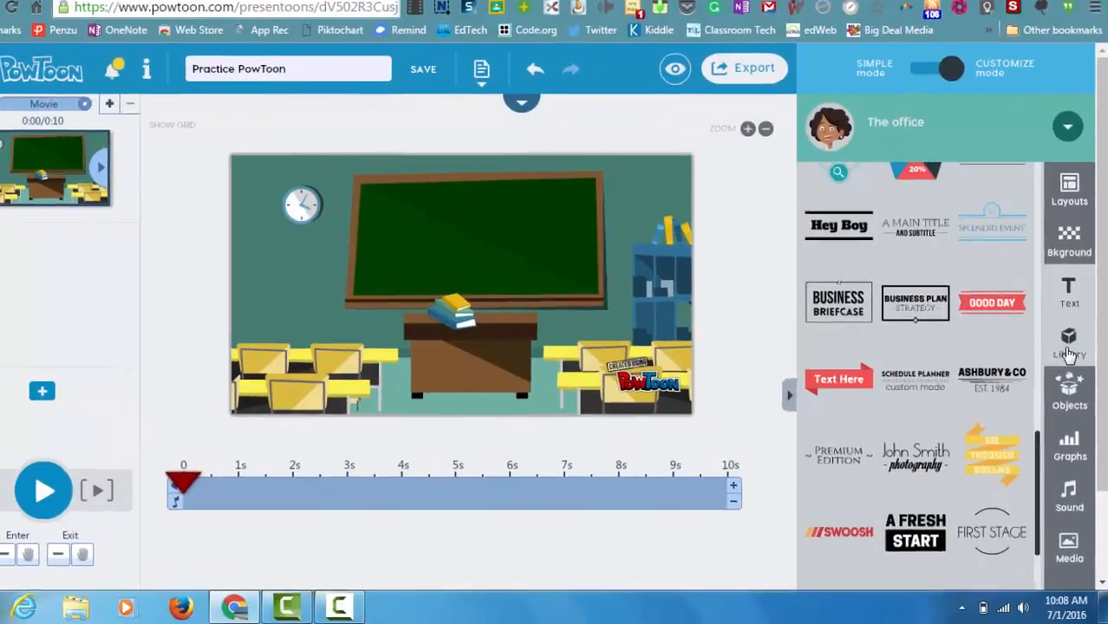
Step: Add the purple-shirt woman from Library Characters and move her in front of the desk
click(1071, 364)
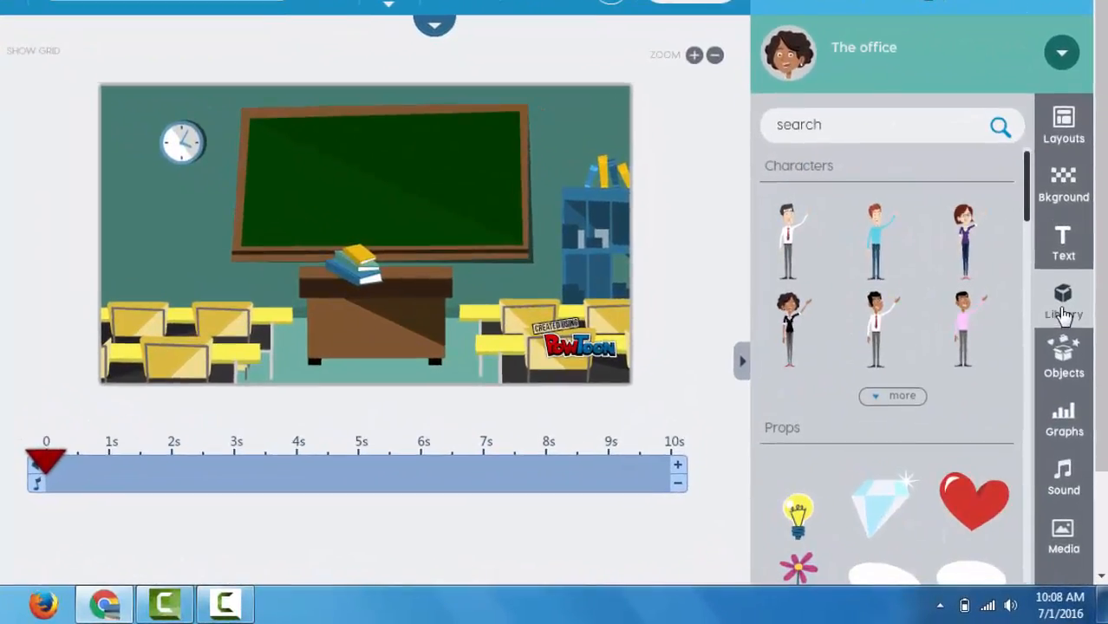
mouse_move(865, 247)
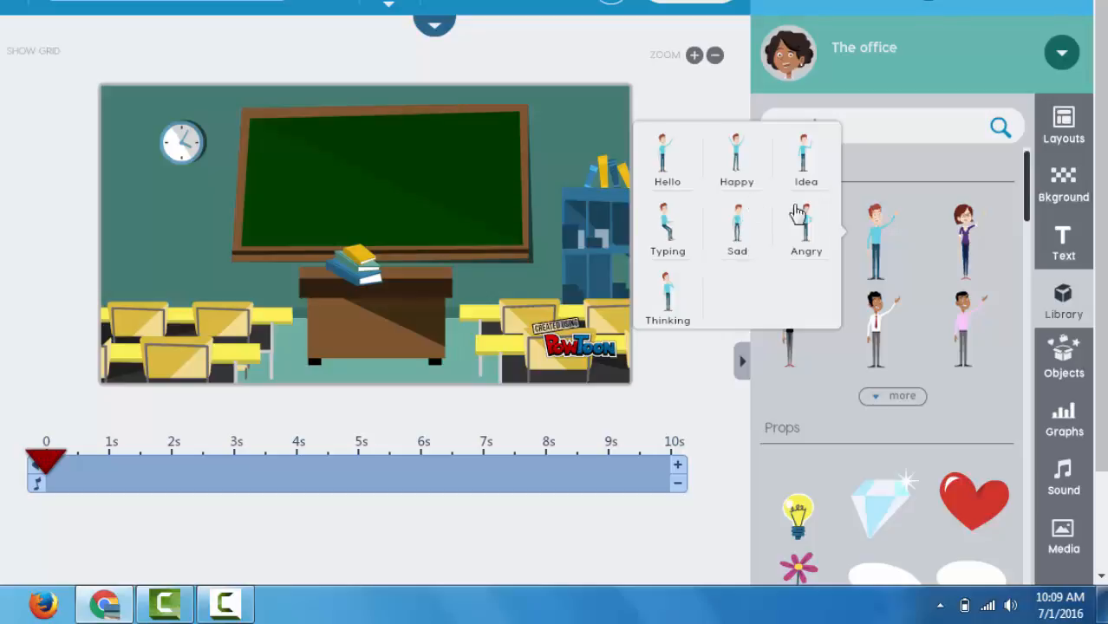
mouse_move(968, 246)
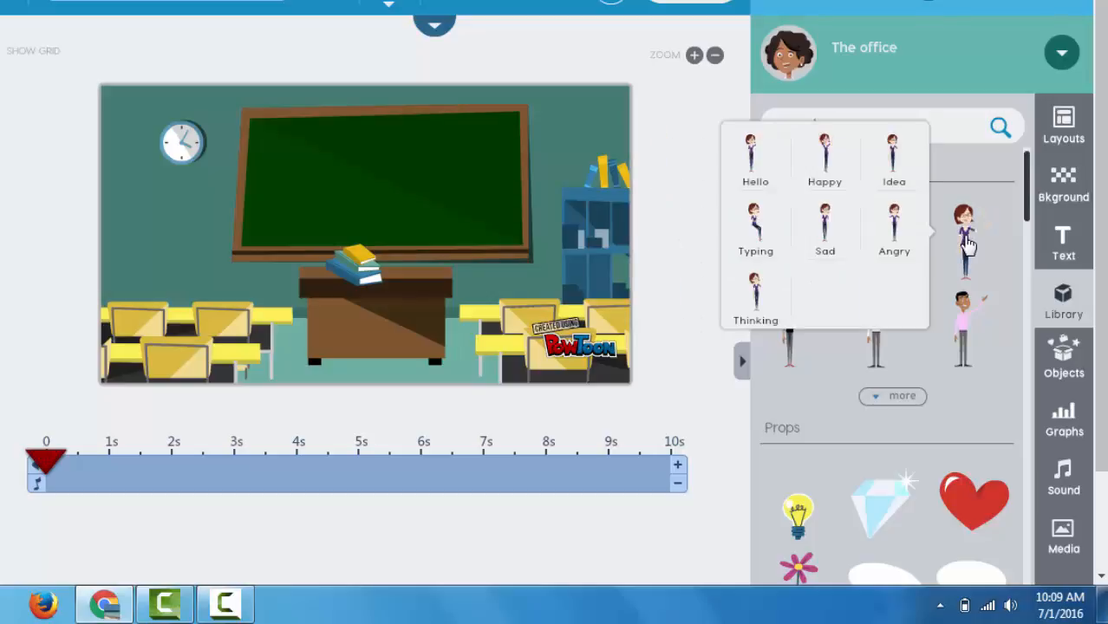
mouse_move(972, 328)
click(967, 247)
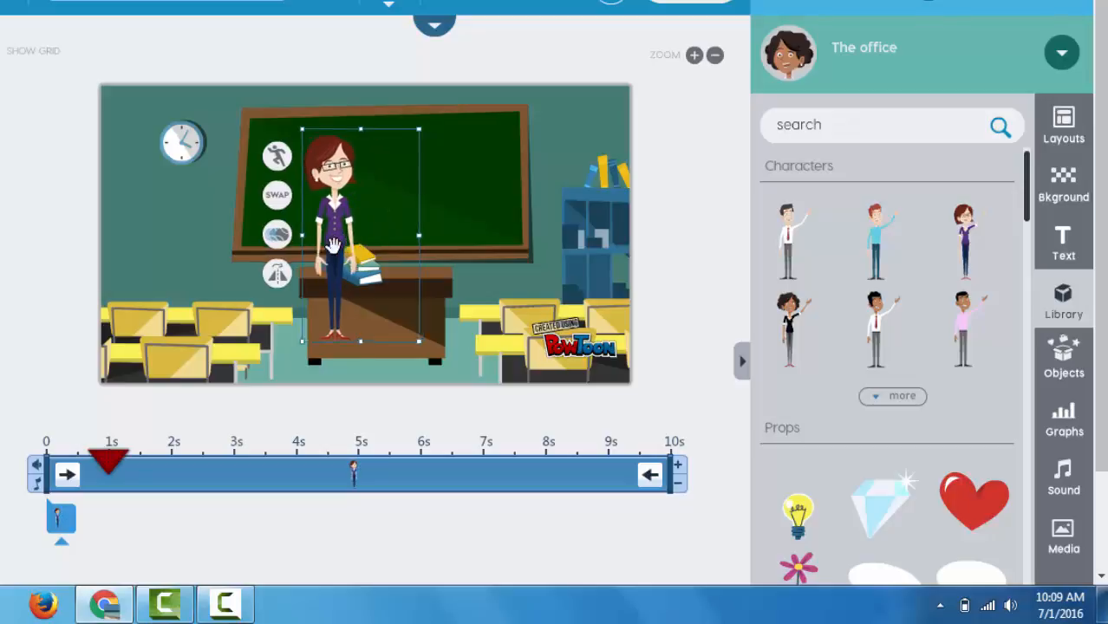
drag(340, 236, 432, 297)
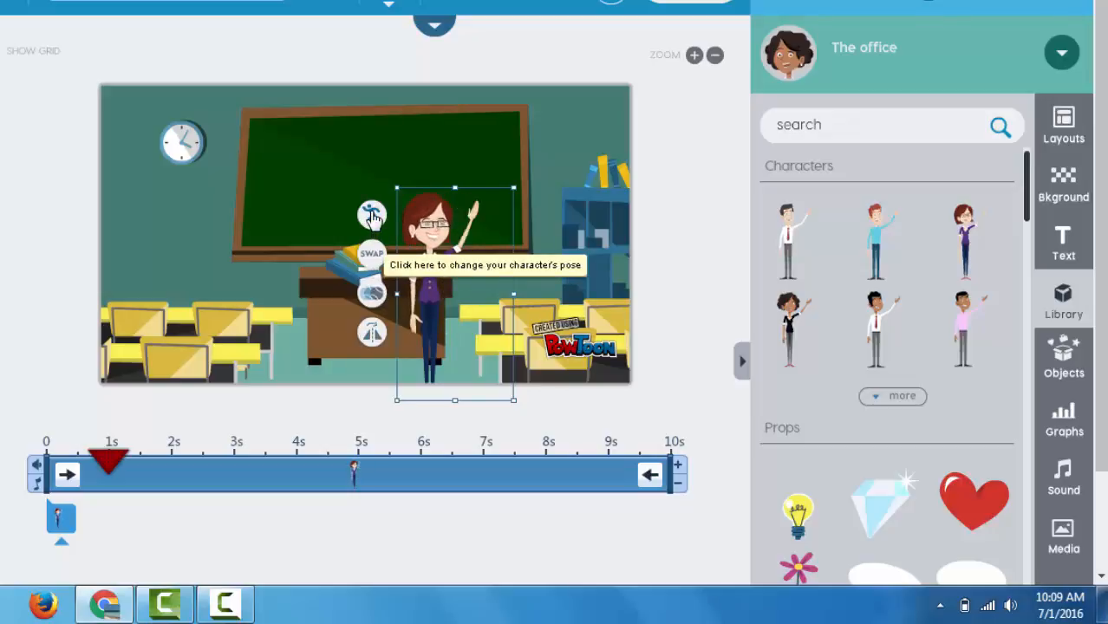
Step: Try the teacher's animation options and set her gesture to Play in Loop
click(371, 215)
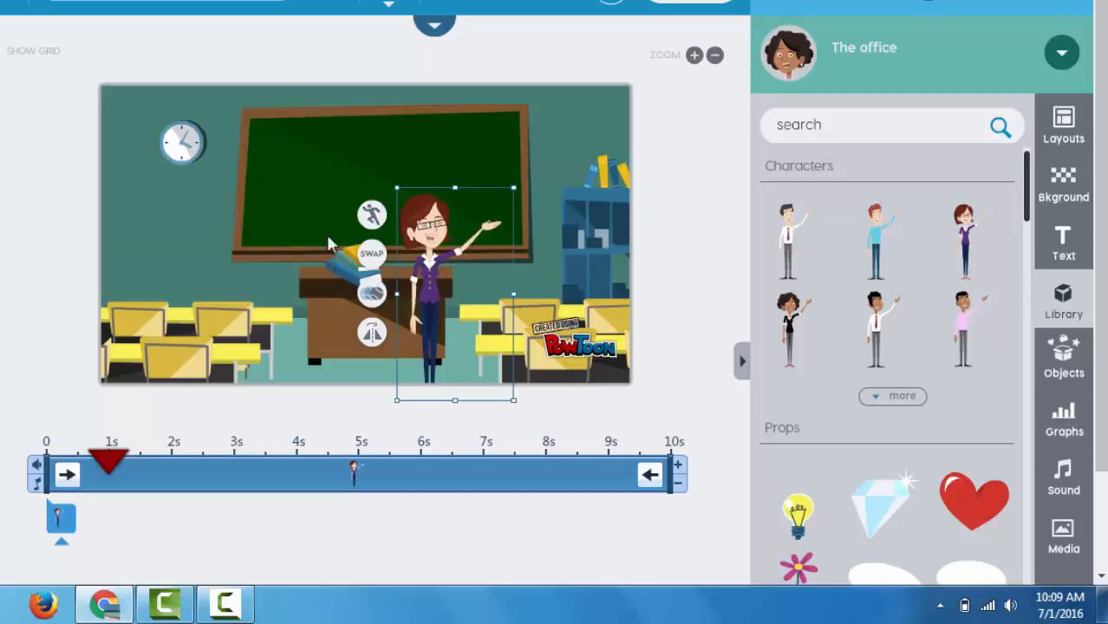
click(379, 233)
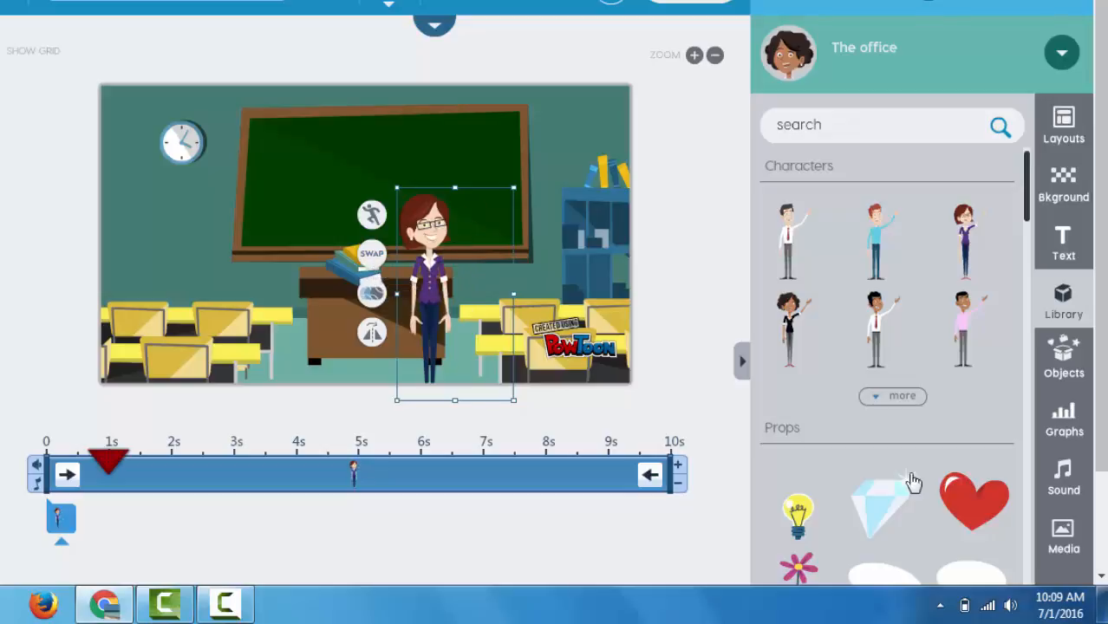
click(371, 302)
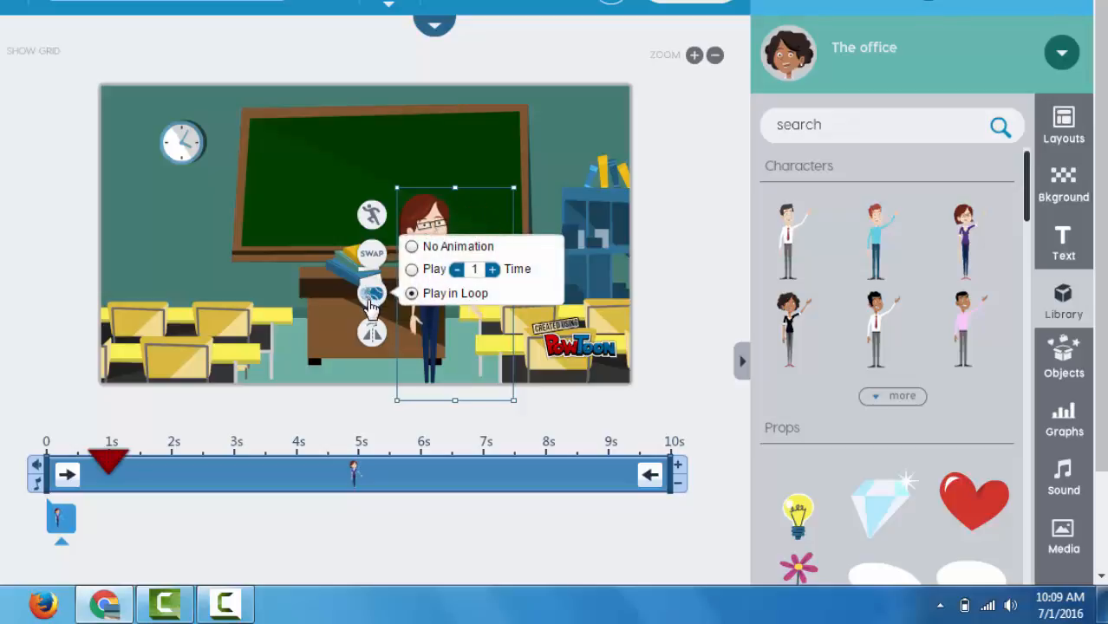
click(413, 247)
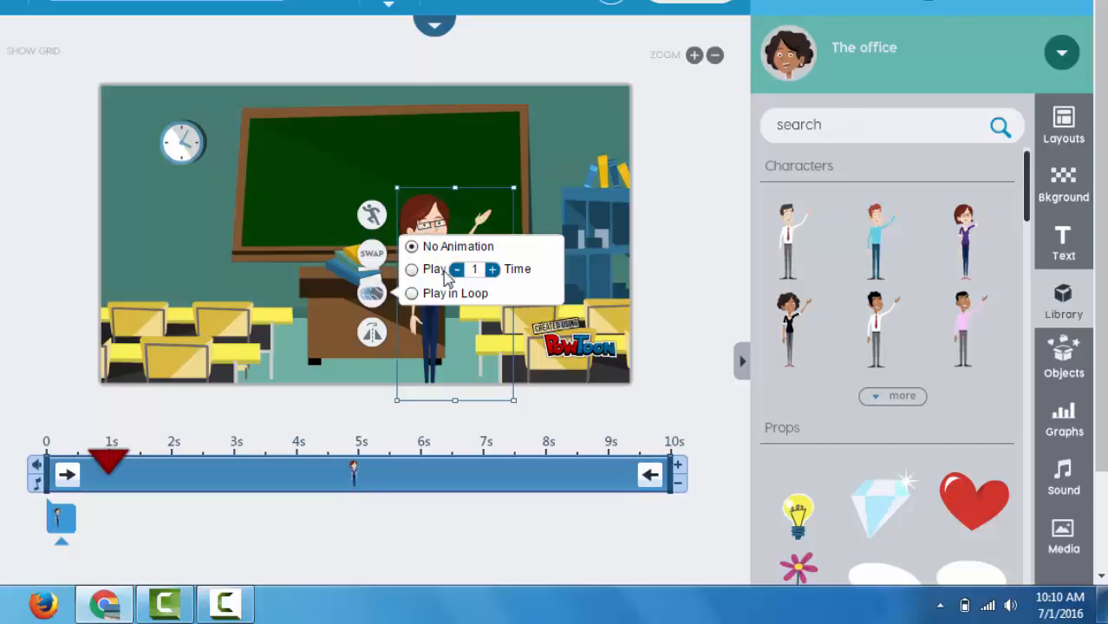
click(411, 271)
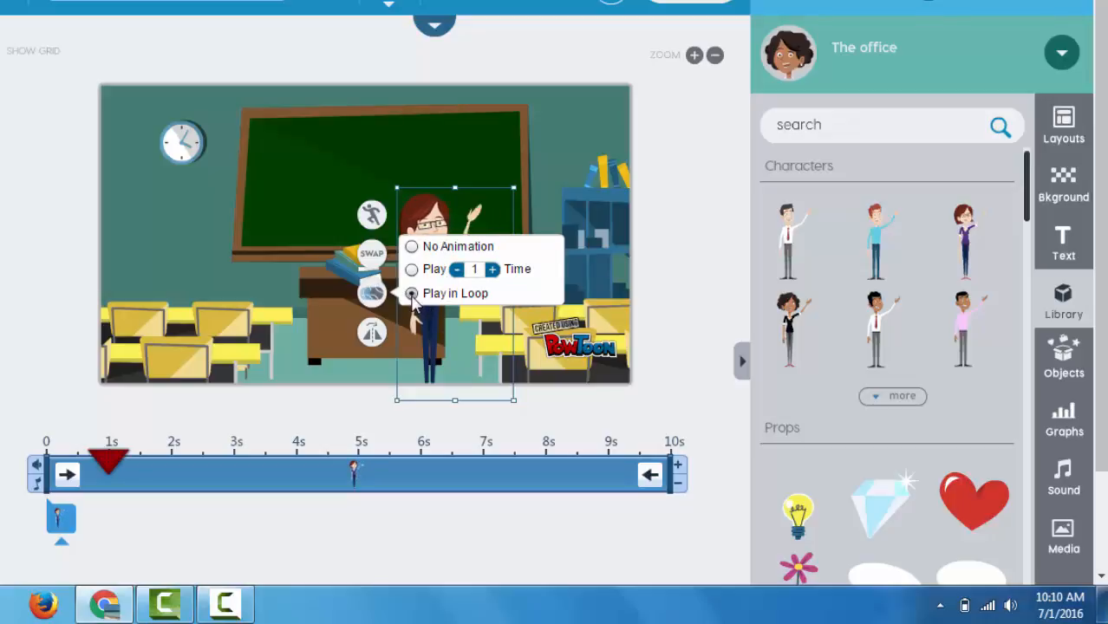
click(322, 309)
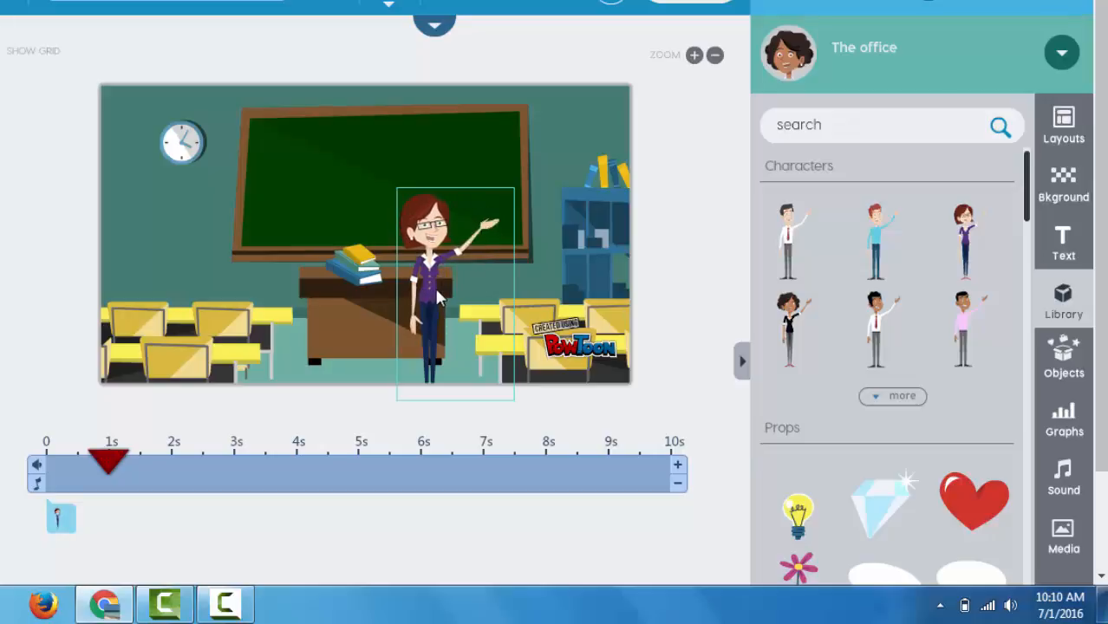
Step: Flip the teacher character to face the other way, then flip her back
click(438, 299)
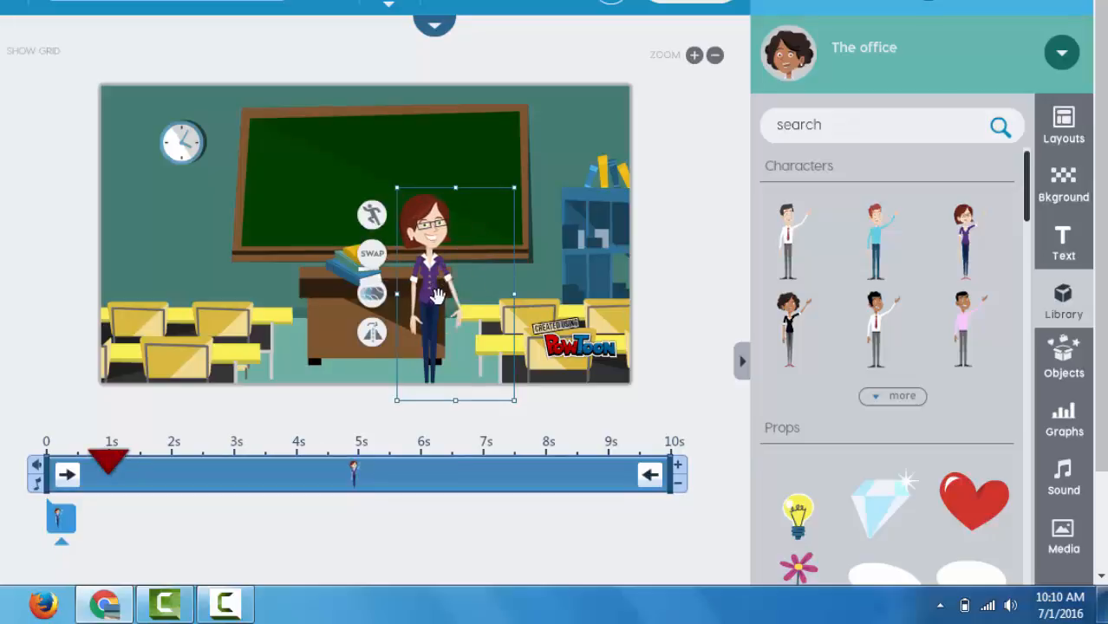
click(373, 332)
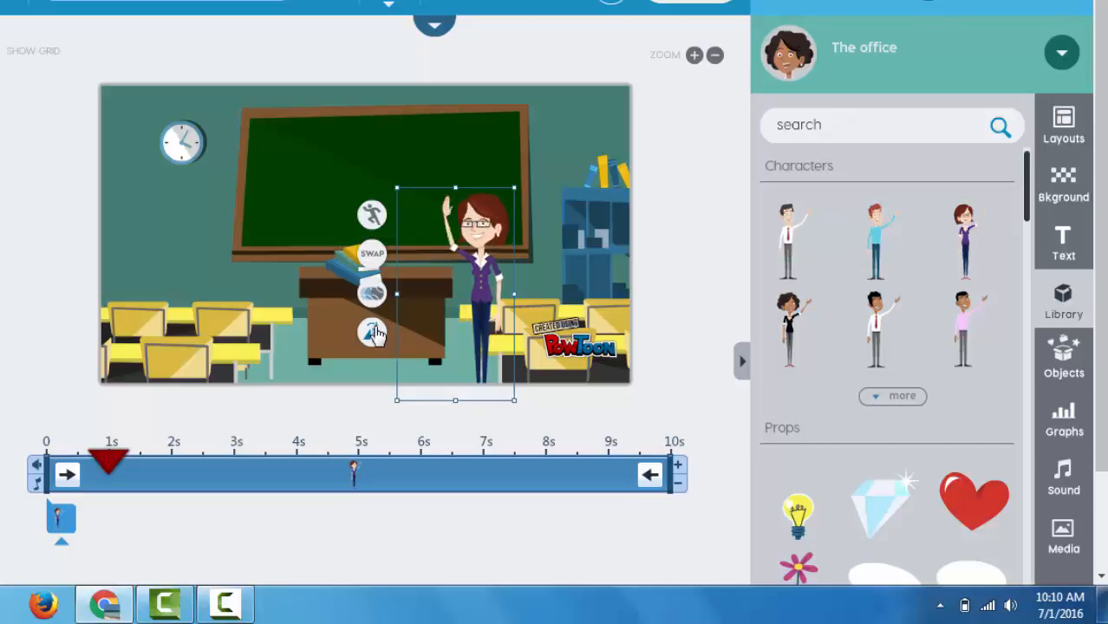
click(372, 341)
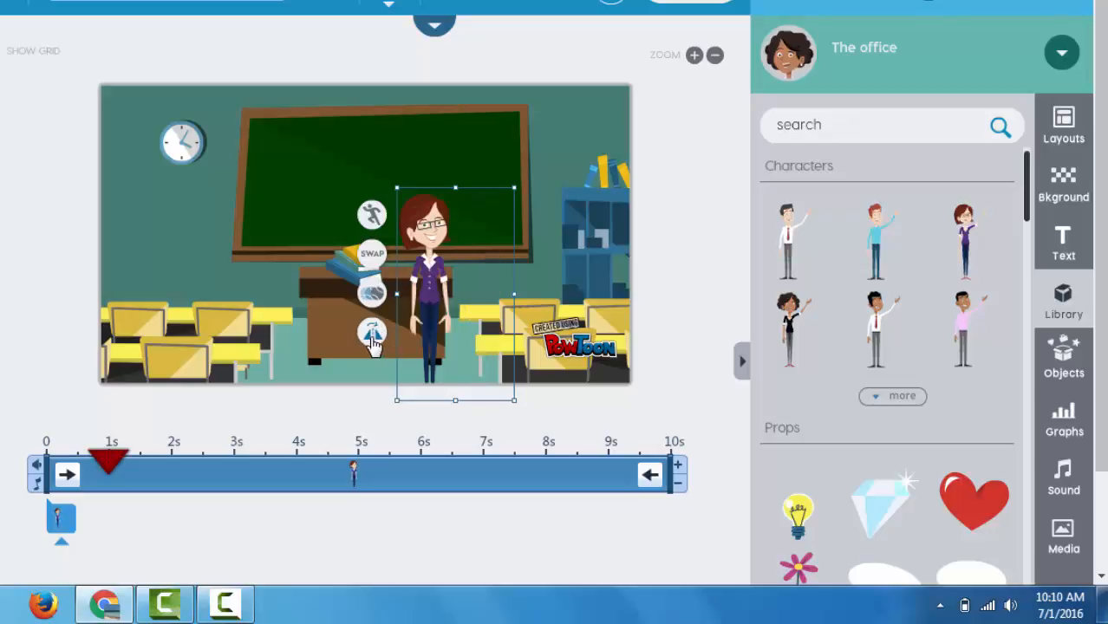
click(544, 238)
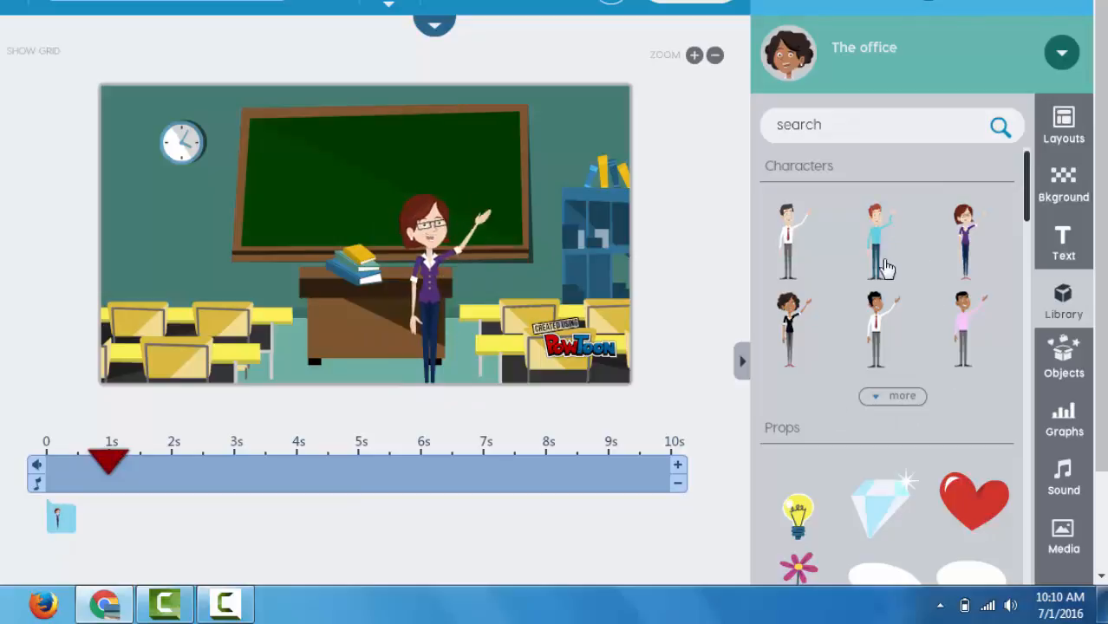
Step: Show more characters and scroll through the full Characters library
click(883, 401)
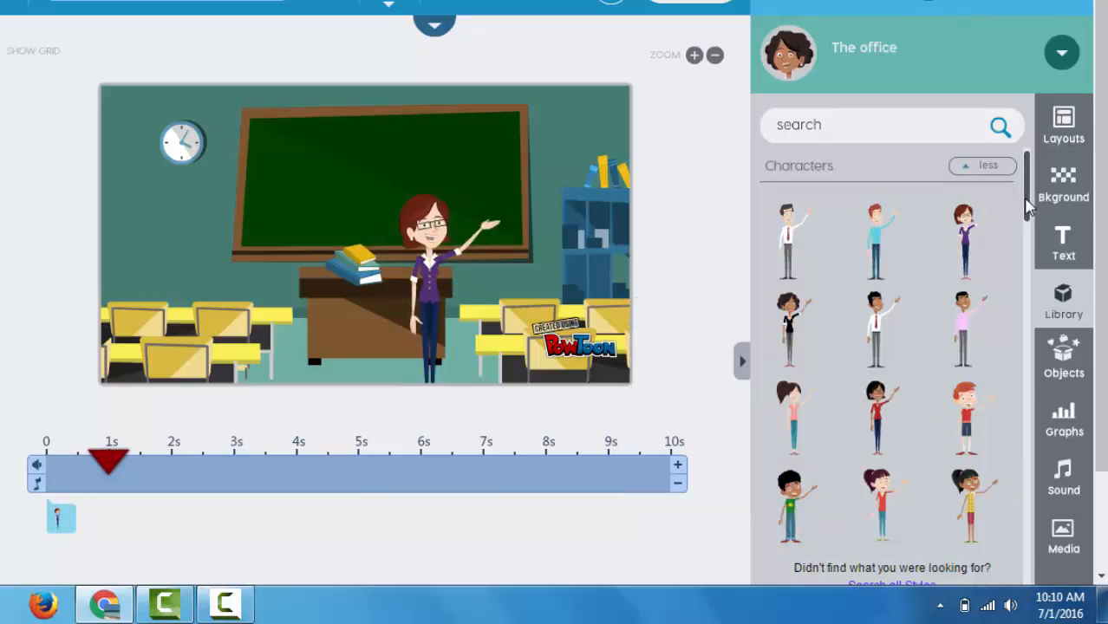
scroll(1039, 295, down, 3)
drag(1039, 312, 1027, 577)
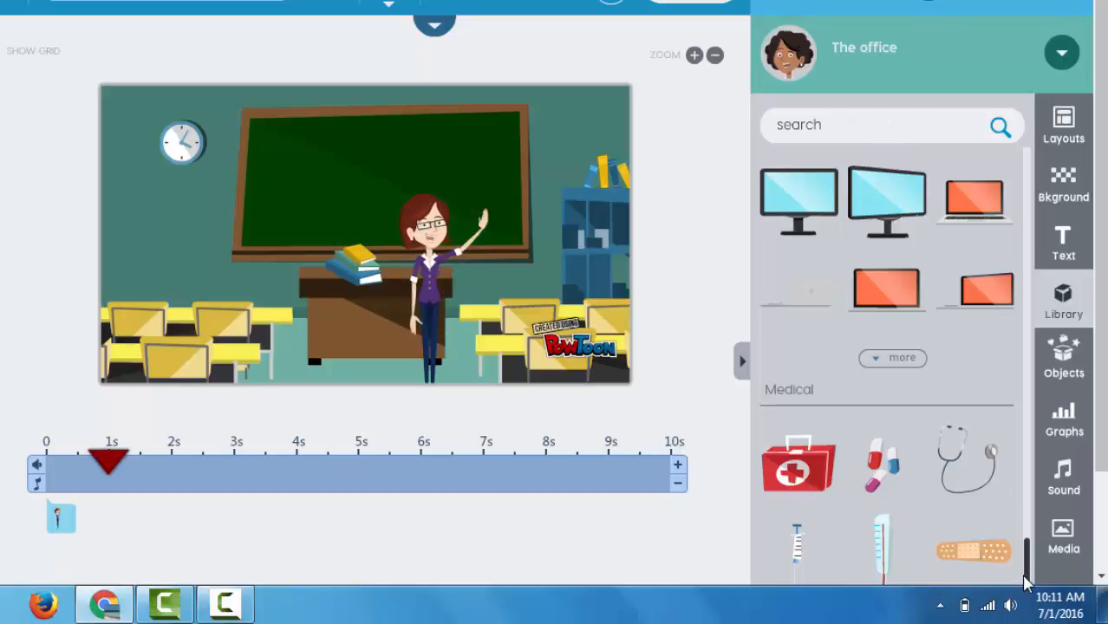
drag(1024, 570, 1024, 252)
scroll(1020, 220, up, 1)
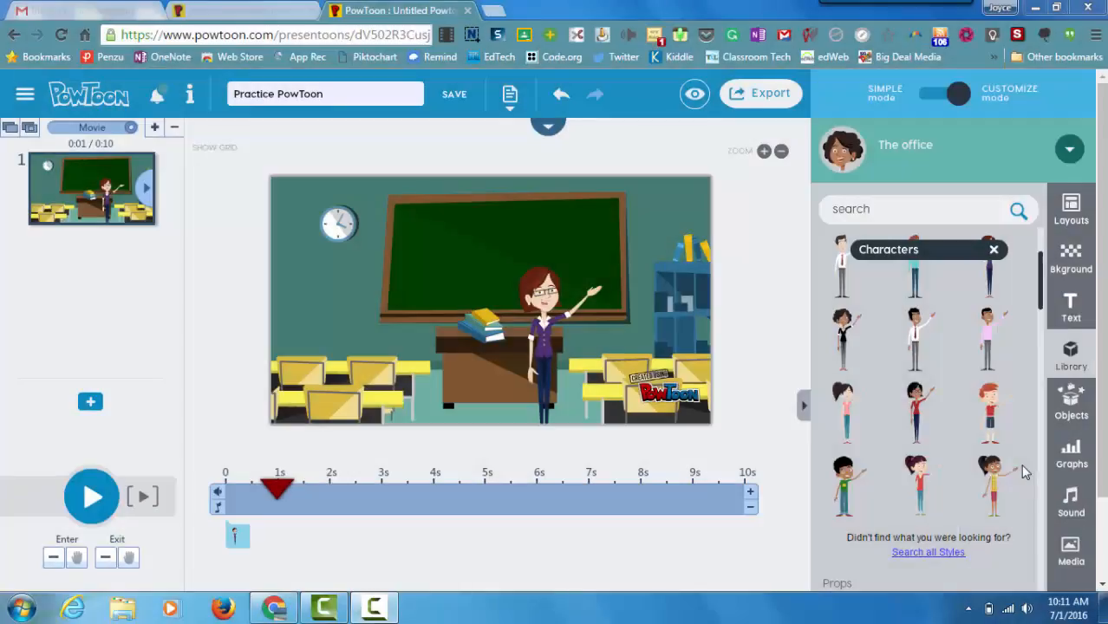
Step: Browse the Objects library's banners, shapes, lines and arrows, then show the line, bar and pie graphs
click(1072, 408)
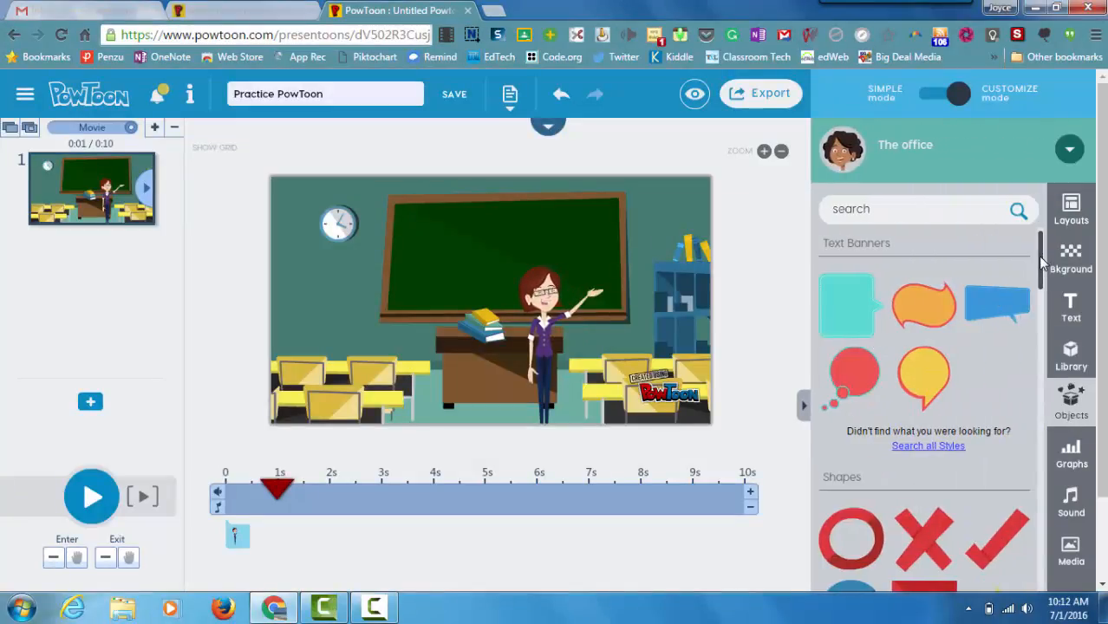
drag(1041, 256, 1032, 524)
scroll(1032, 524, up, 10)
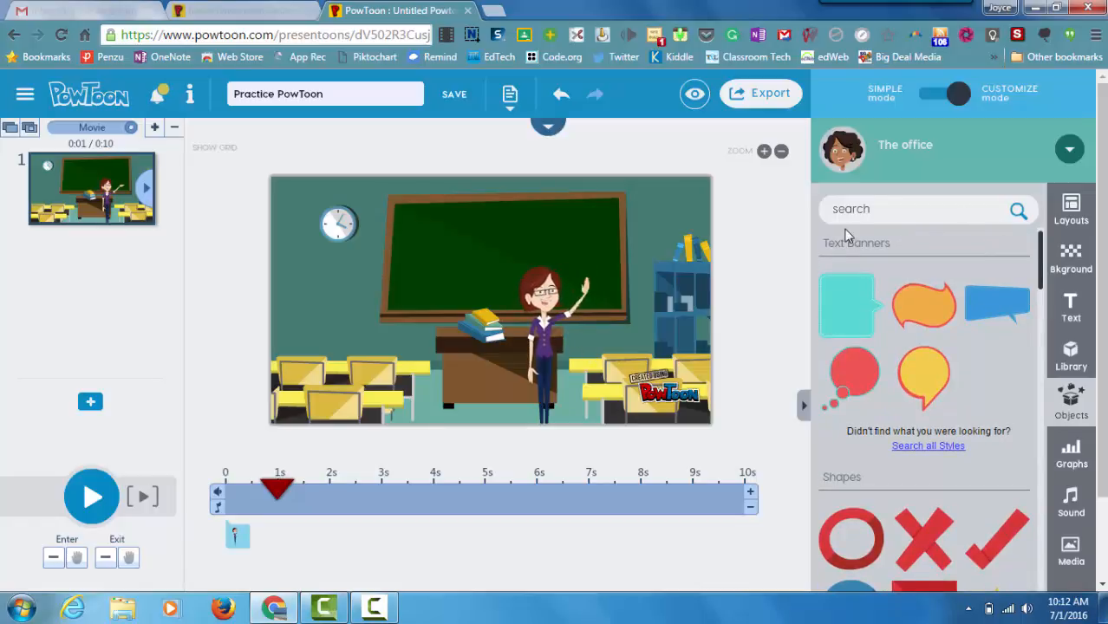
click(1067, 462)
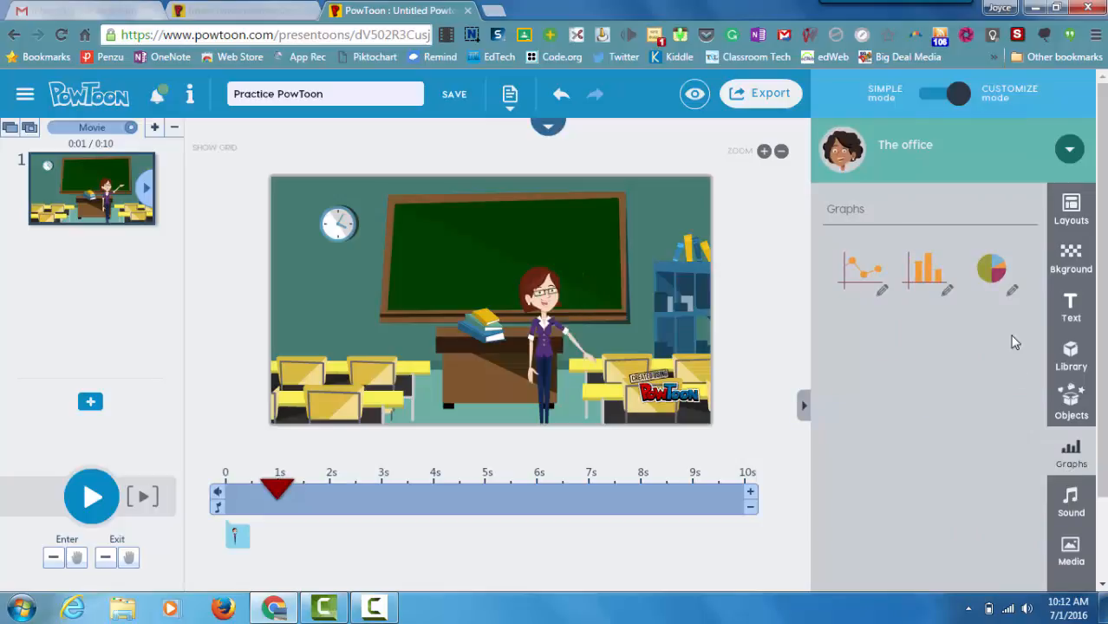
click(864, 282)
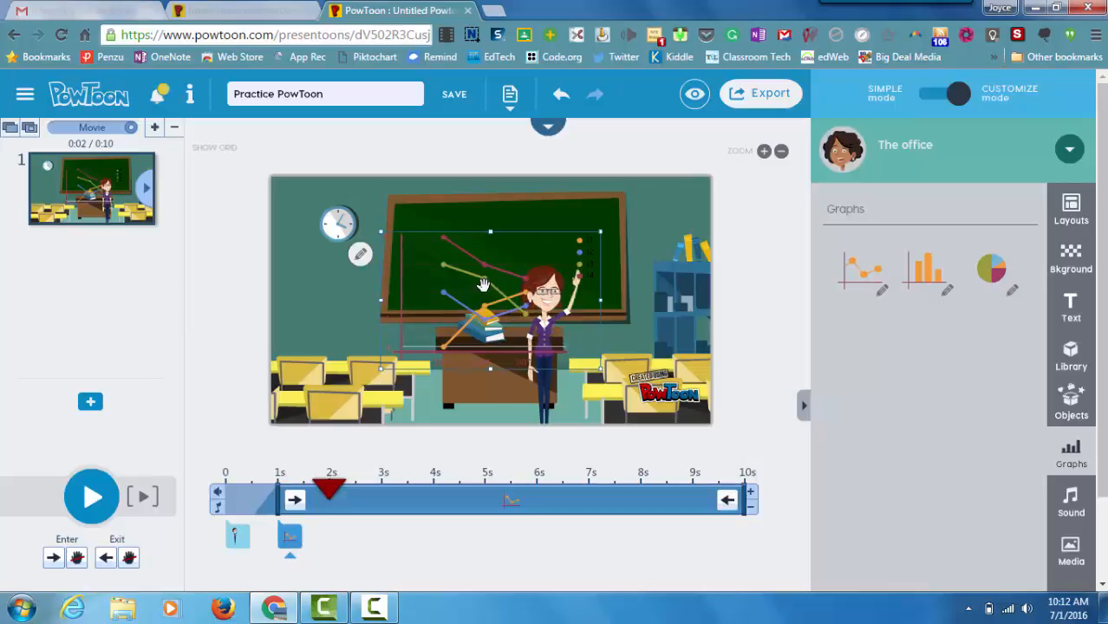
drag(515, 317, 497, 255)
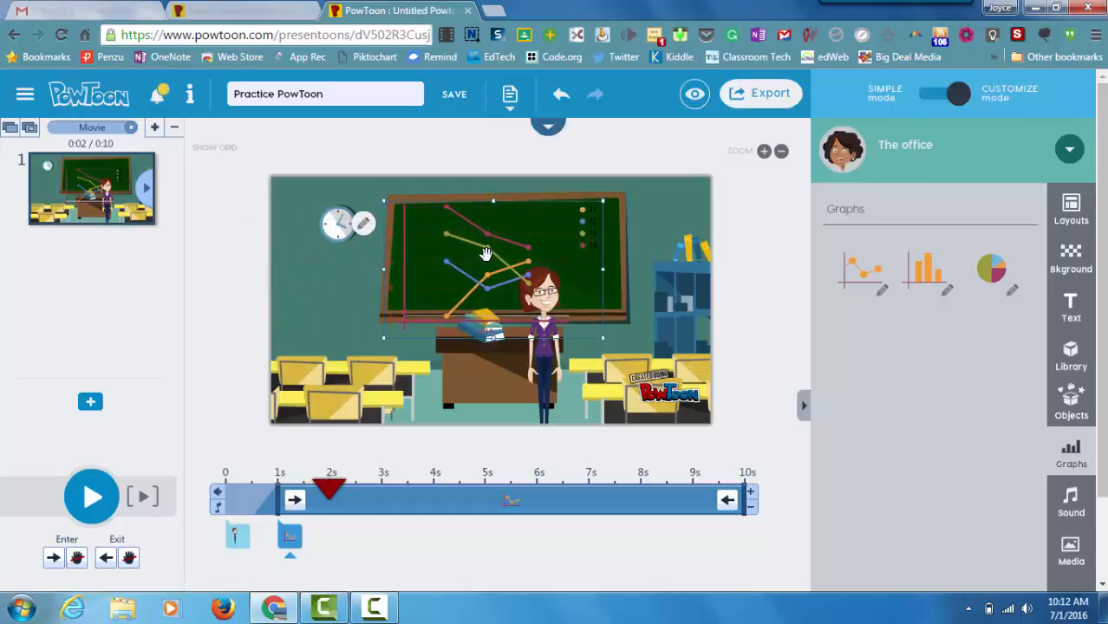
click(364, 225)
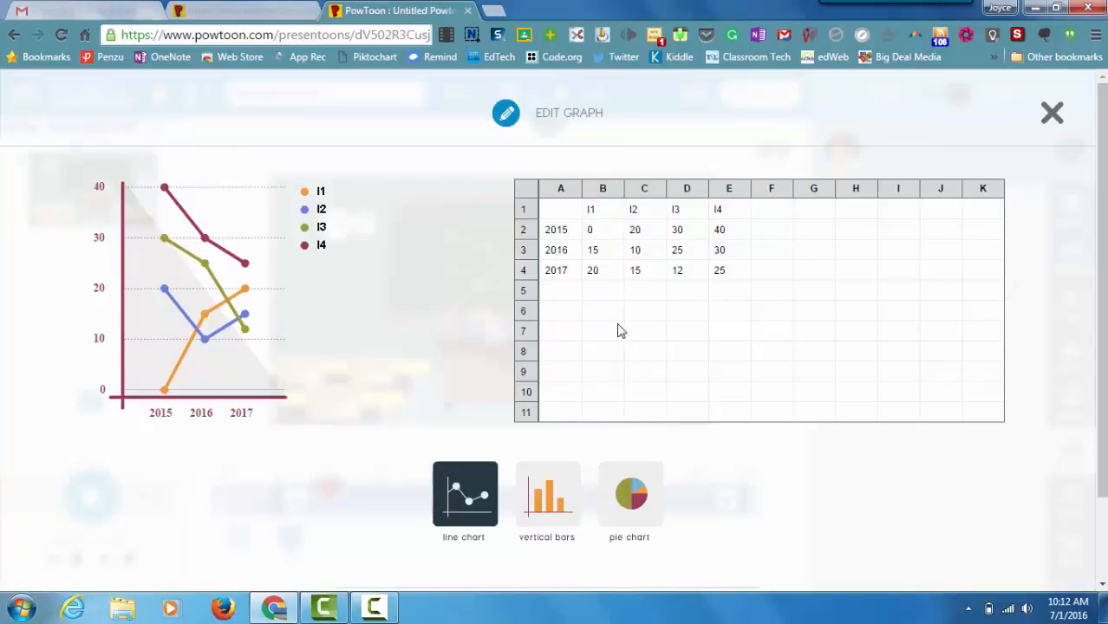
click(1052, 115)
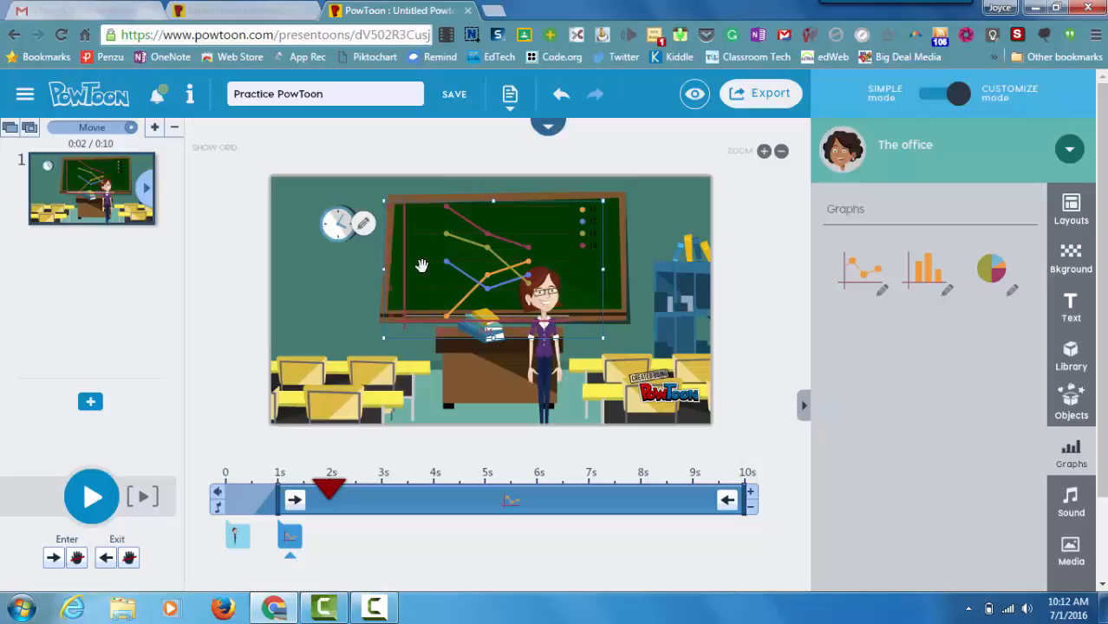
key(Delete)
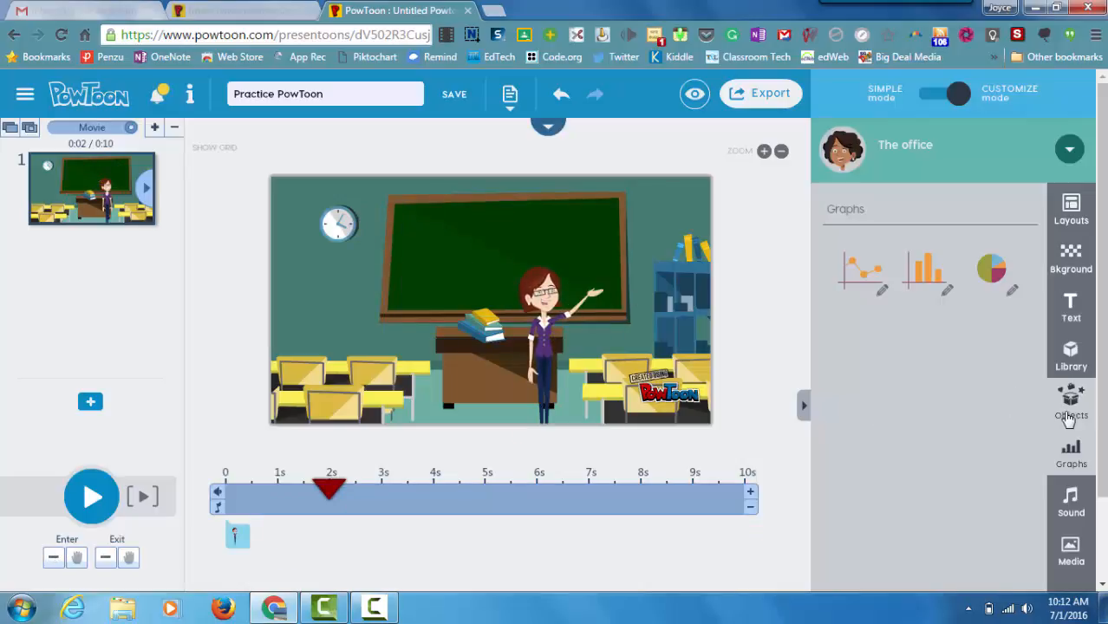
Step: Open the Sound Manager from the Sound options to list the free and Professional music tracks
click(1071, 502)
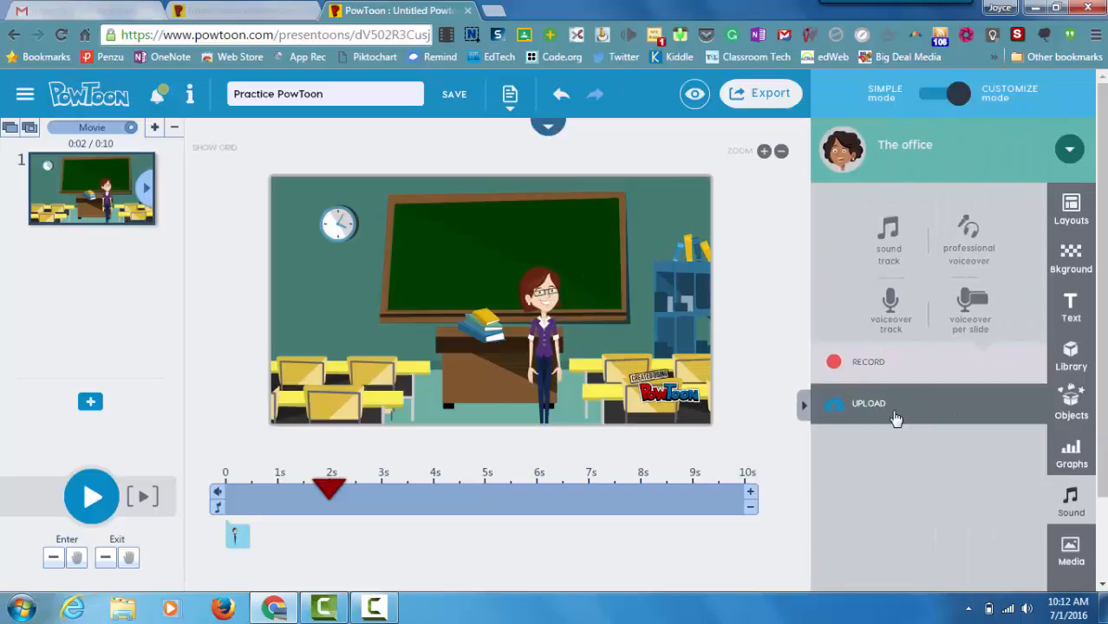
click(887, 258)
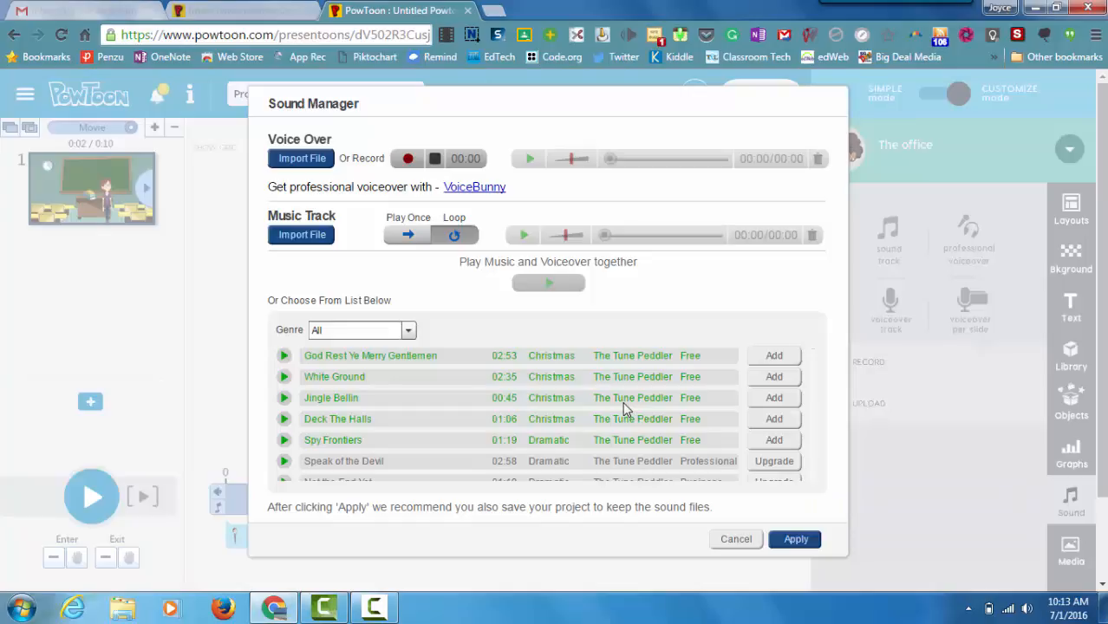
Step: Preview the Deck The Halls track, then cancel the Sound Manager without adding music
click(283, 423)
click(735, 540)
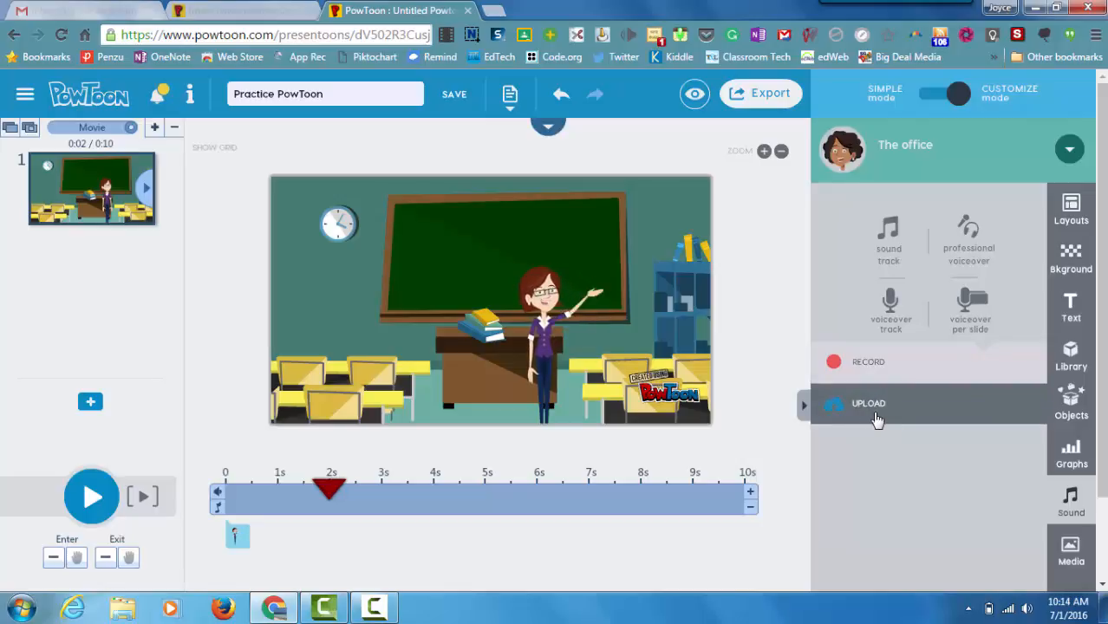
Step: Show the Media options and scroll down to the device-style image holders
click(1070, 552)
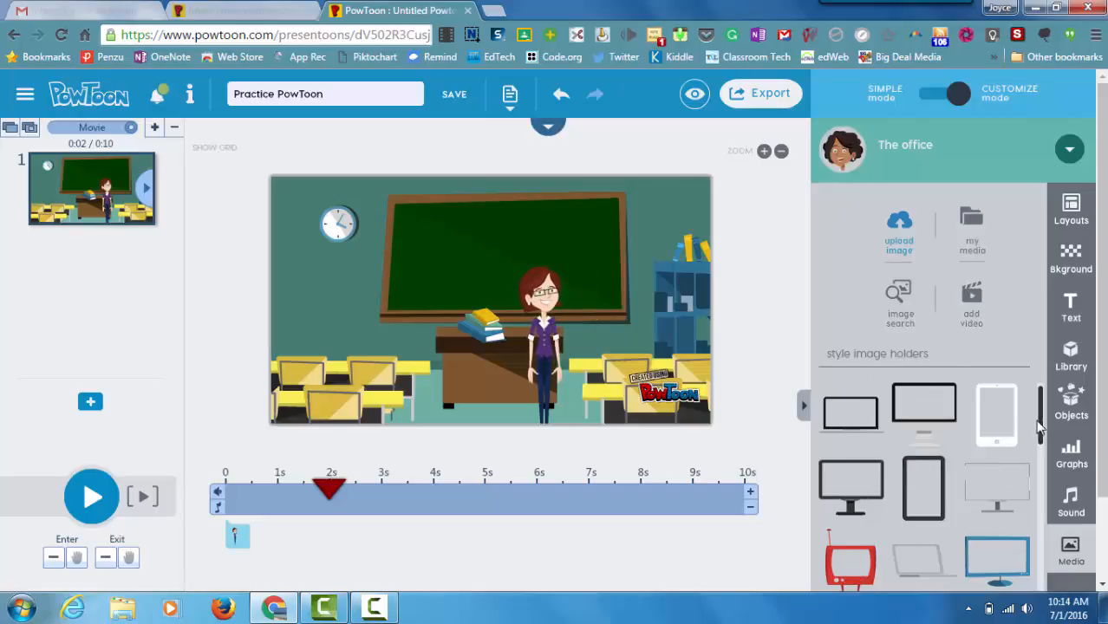
drag(1039, 425, 1041, 508)
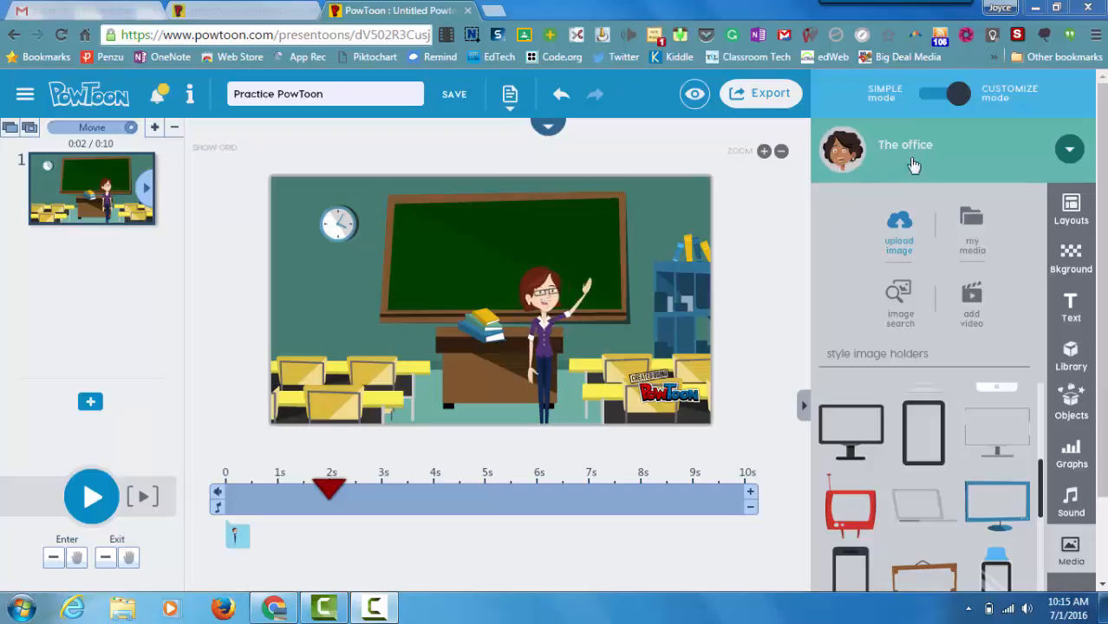
Step: Switch the library from The office to Picto Style
click(1069, 151)
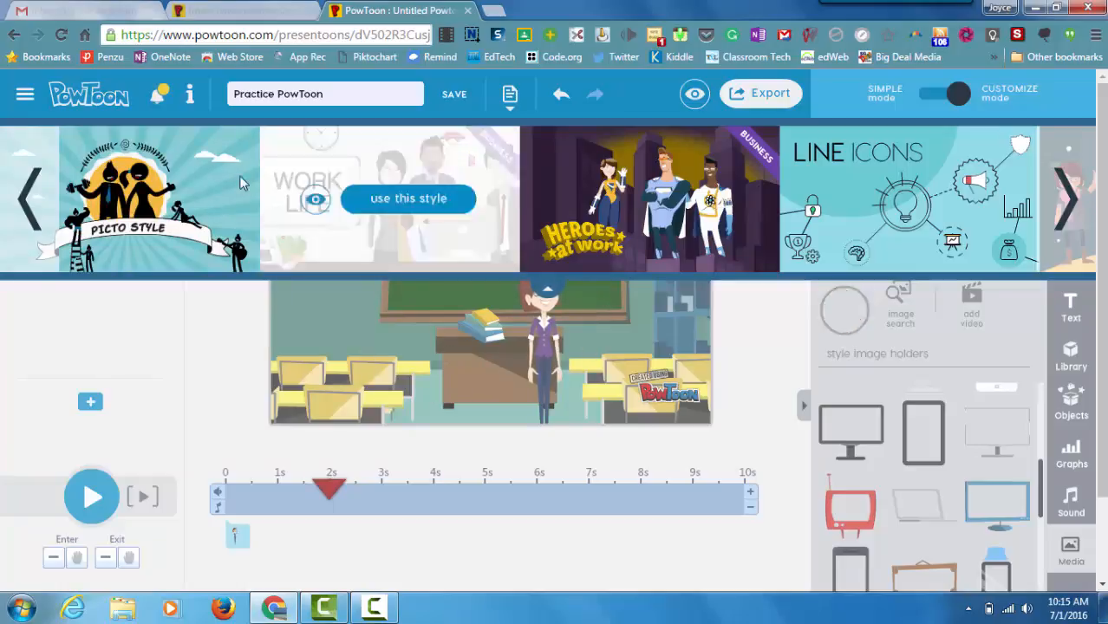
mouse_move(212, 205)
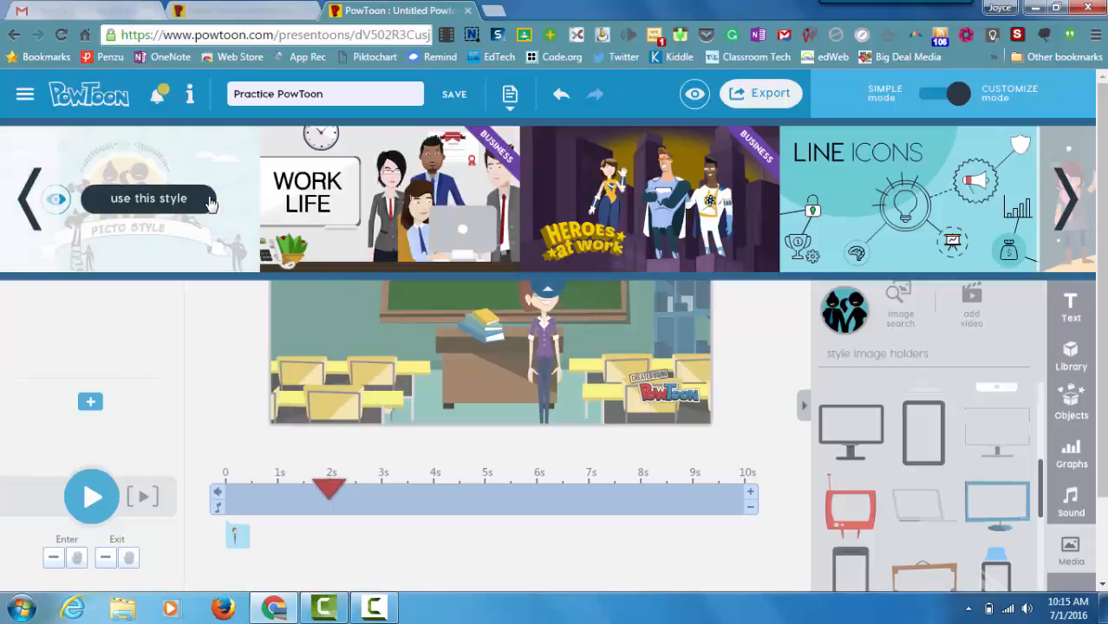
click(148, 198)
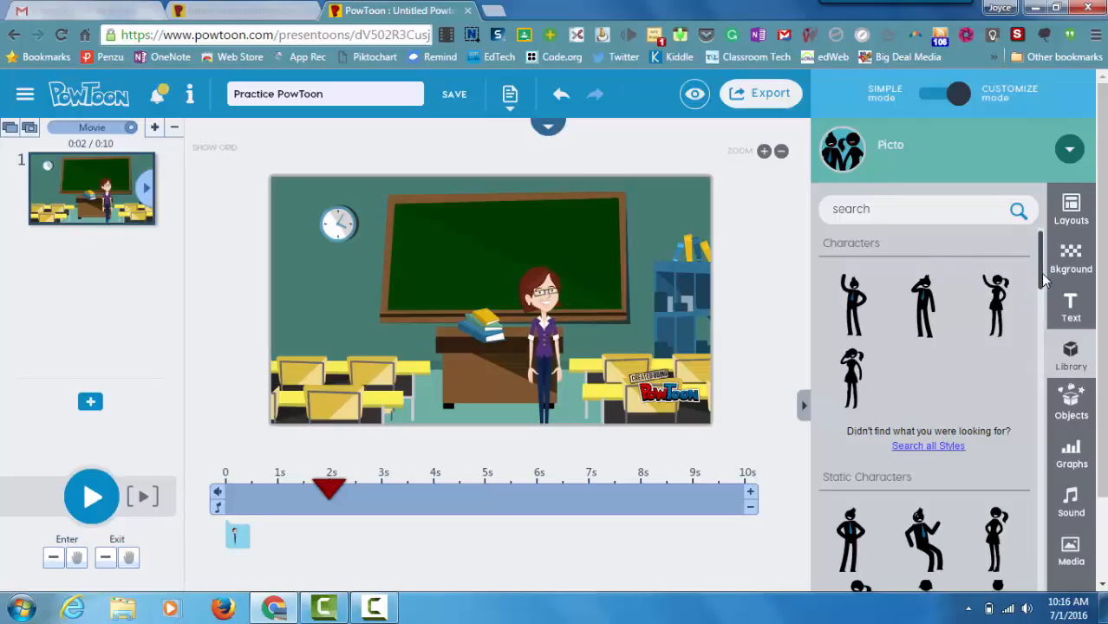
Step: Add a sitting Picto silhouette, shrink it, place it at the left desks, then open the style gallery
drag(1046, 277, 1025, 391)
mouse_move(1025, 391)
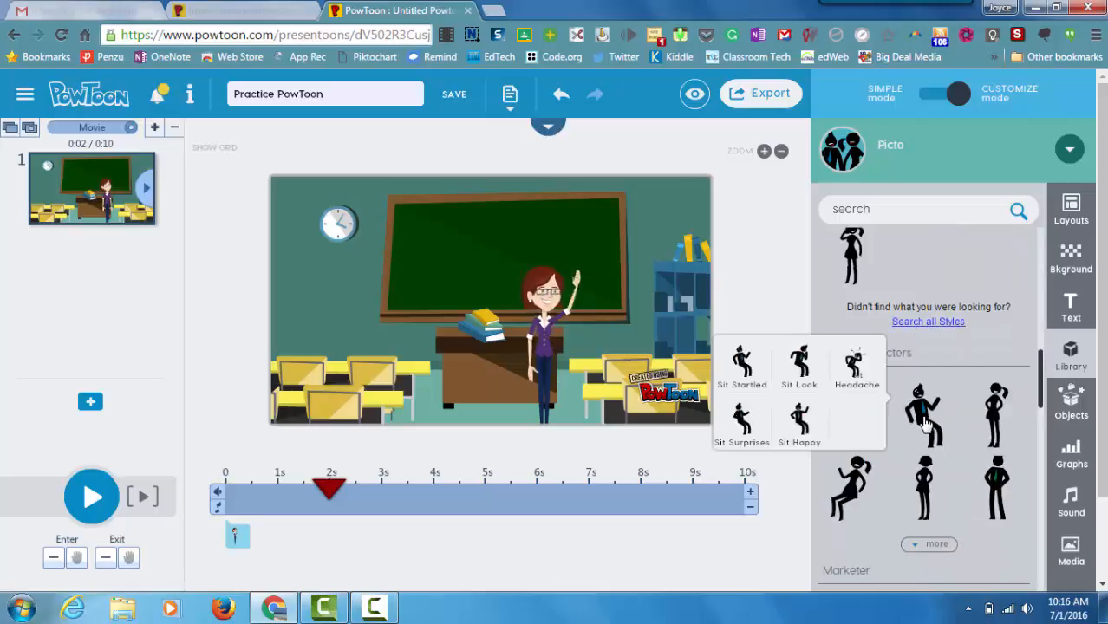
click(930, 425)
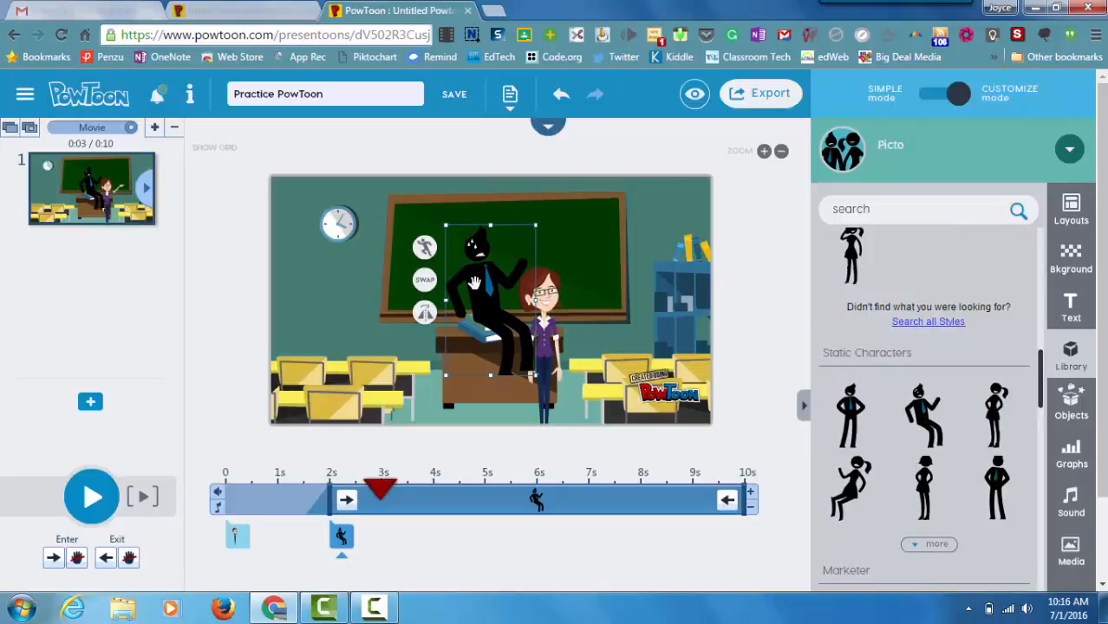
drag(474, 279, 317, 326)
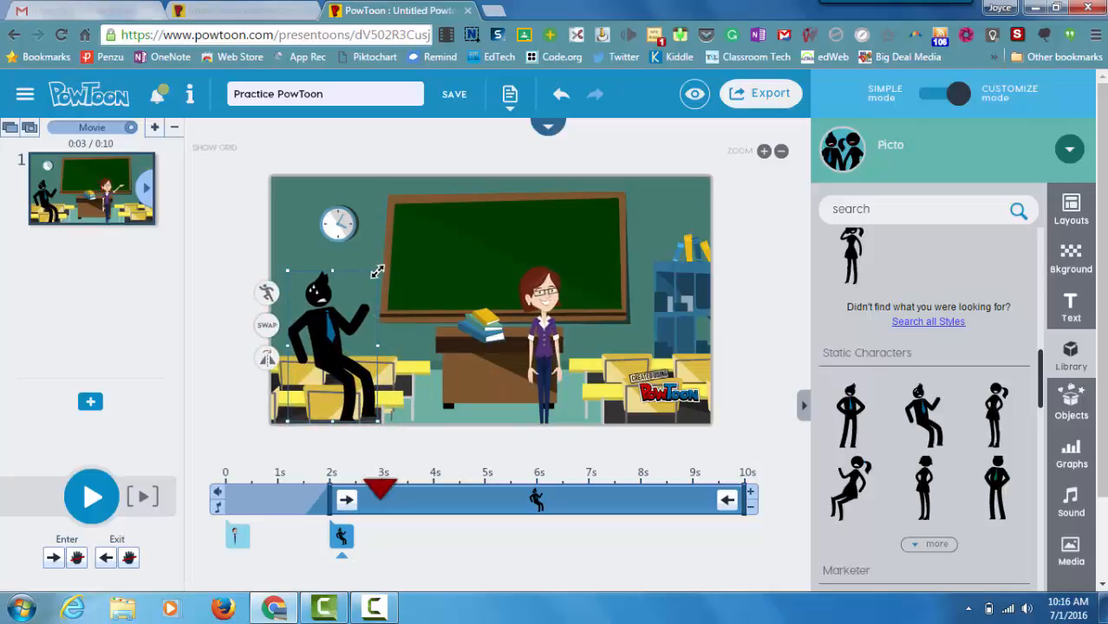
drag(378, 272, 362, 298)
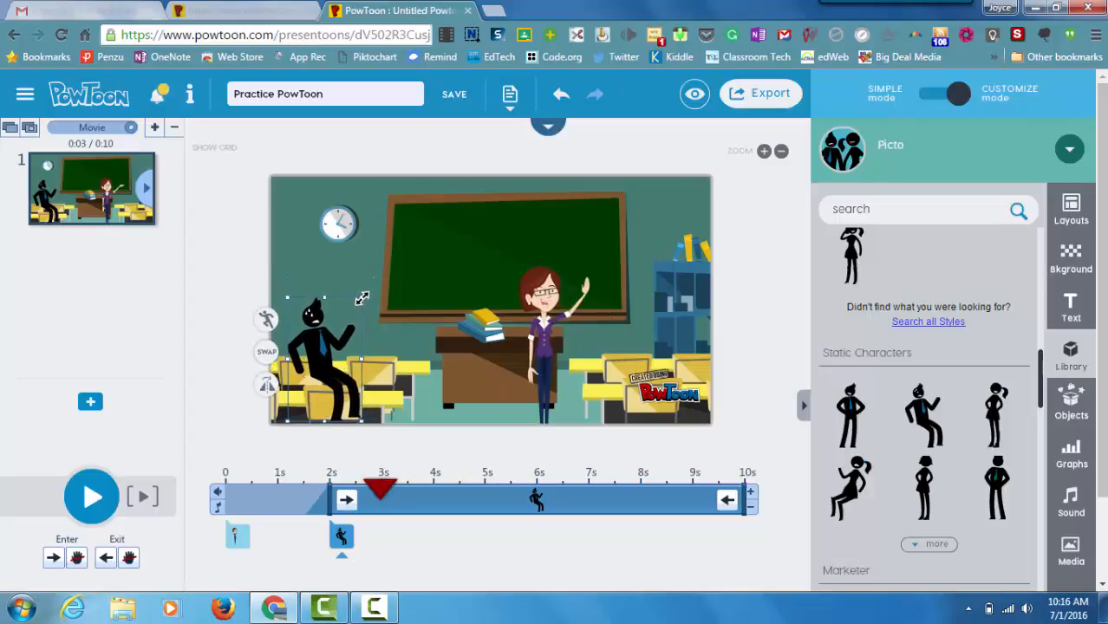
drag(317, 356, 316, 348)
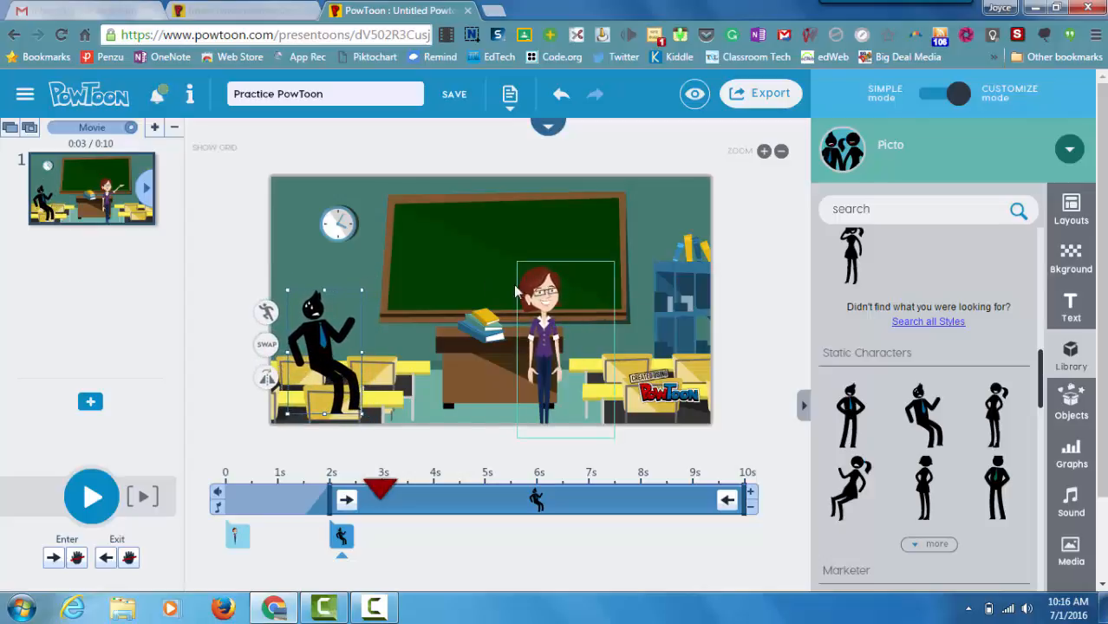
click(1070, 152)
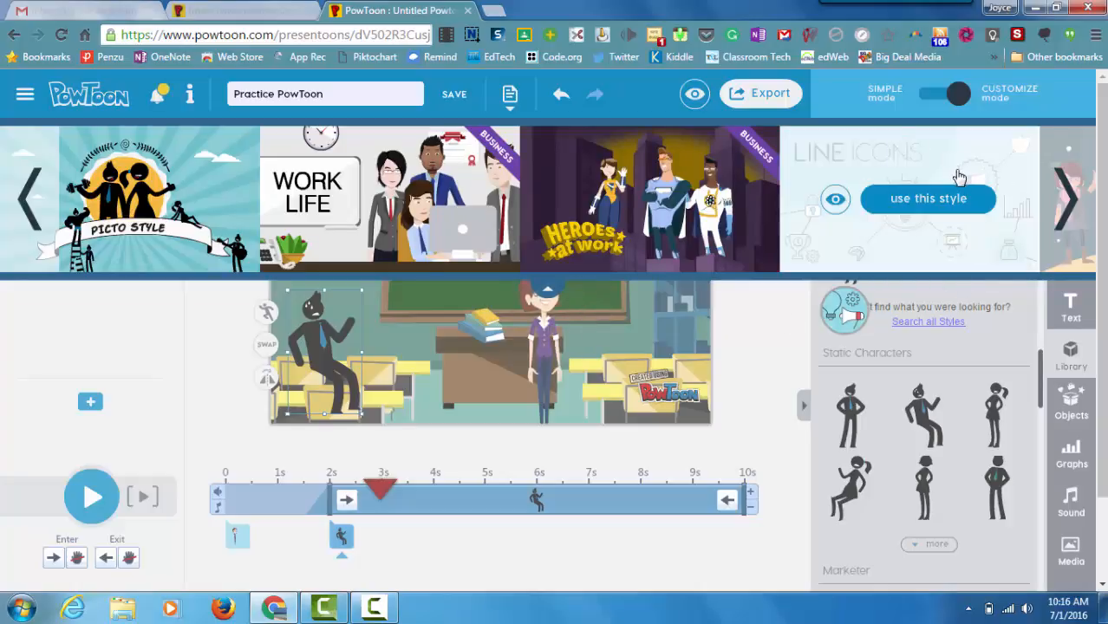
Step: Page through two more sets of visual styles in the style gallery
click(1077, 212)
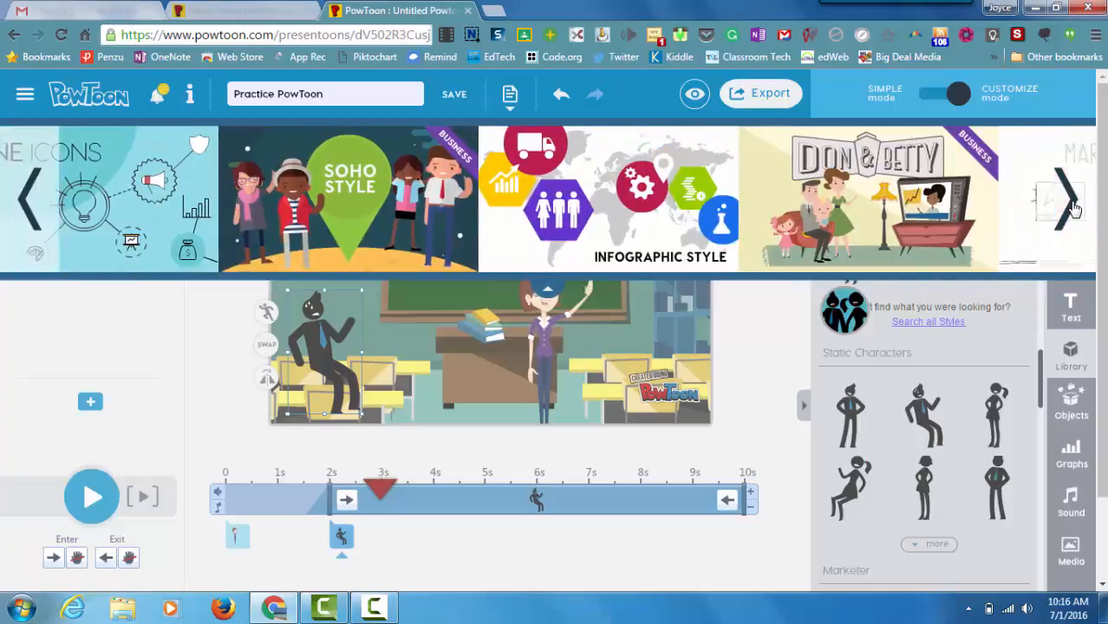
mouse_move(429, 271)
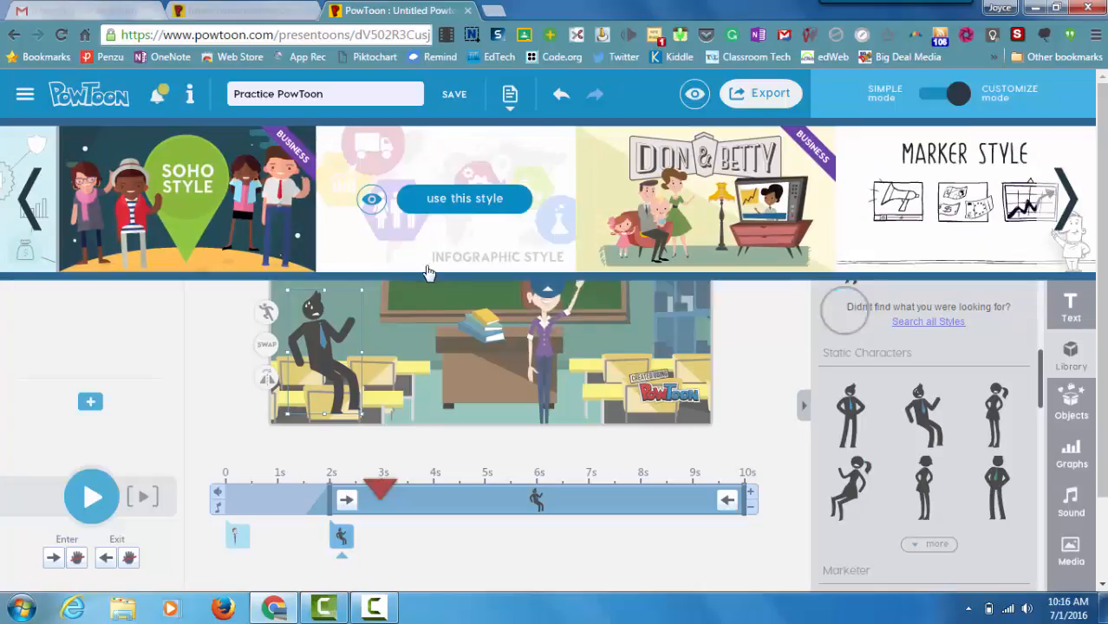
click(1076, 203)
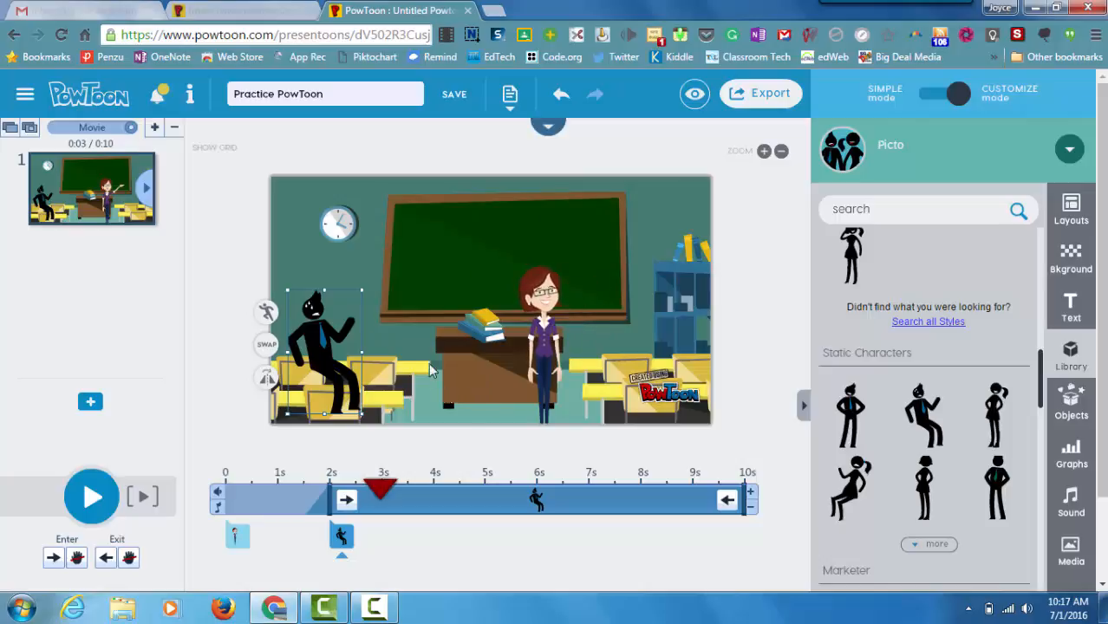
Step: Add slide 2, apply Pleasant Style from the style gallery, and show its backgrounds
click(91, 406)
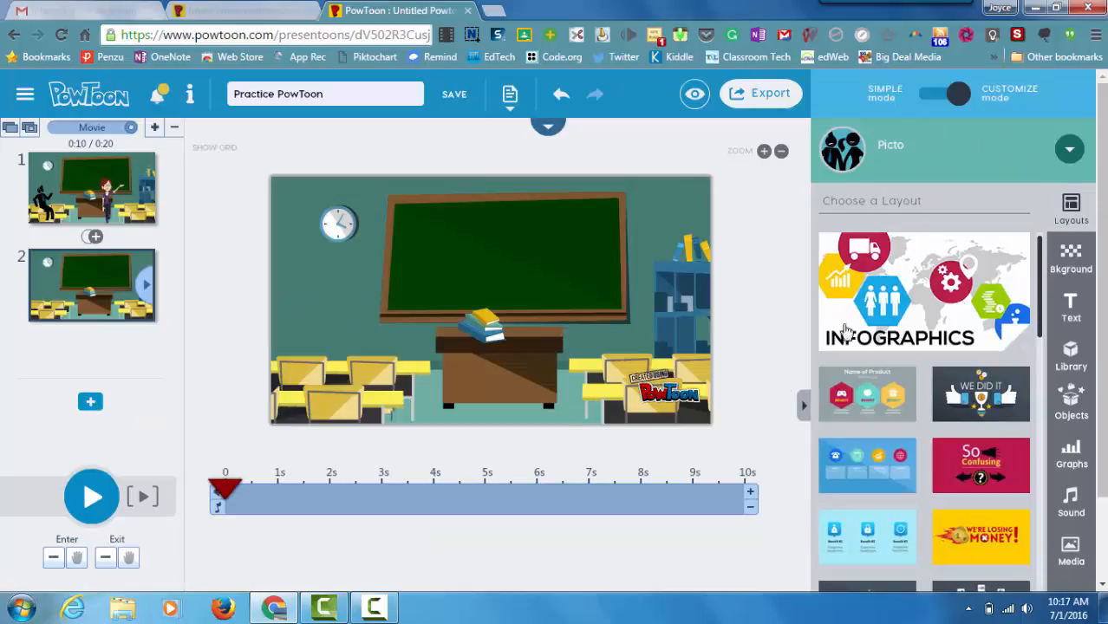
click(1070, 150)
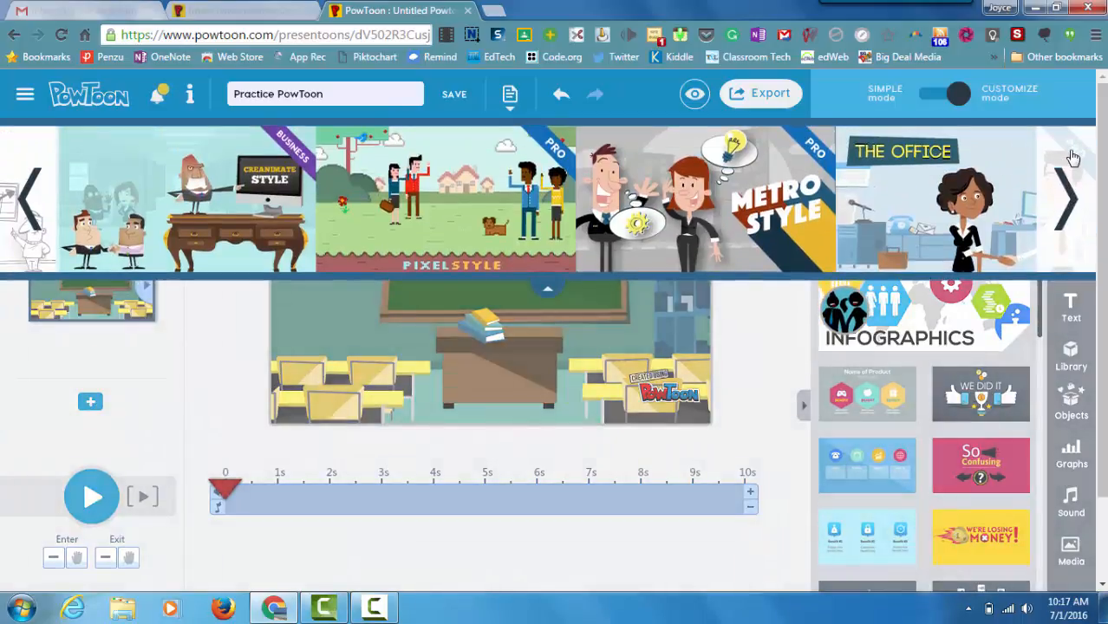
click(1072, 194)
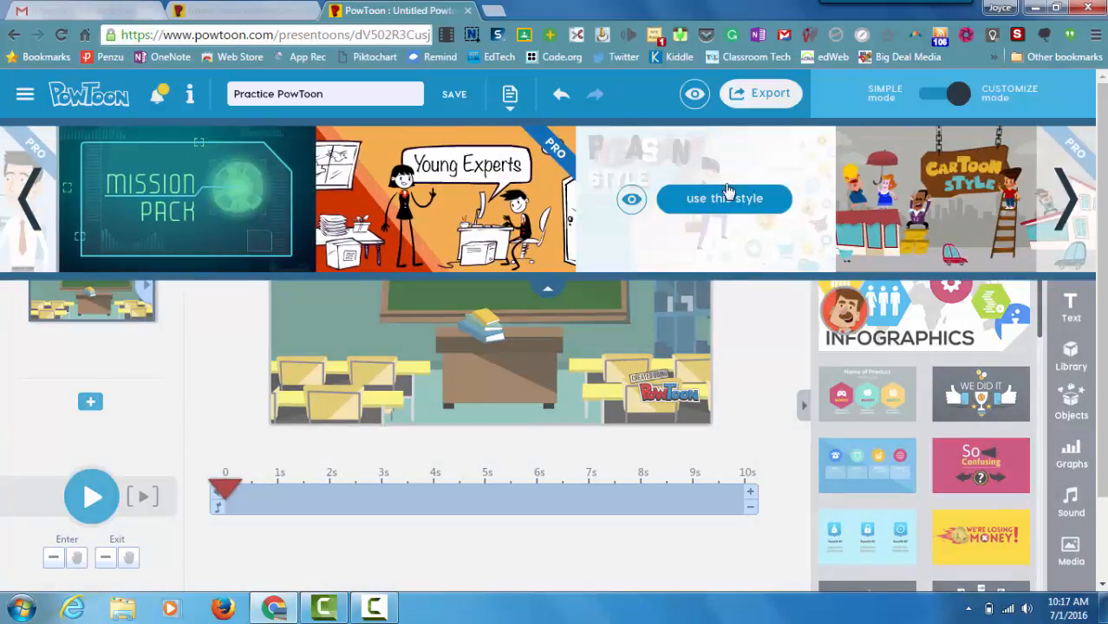
click(729, 191)
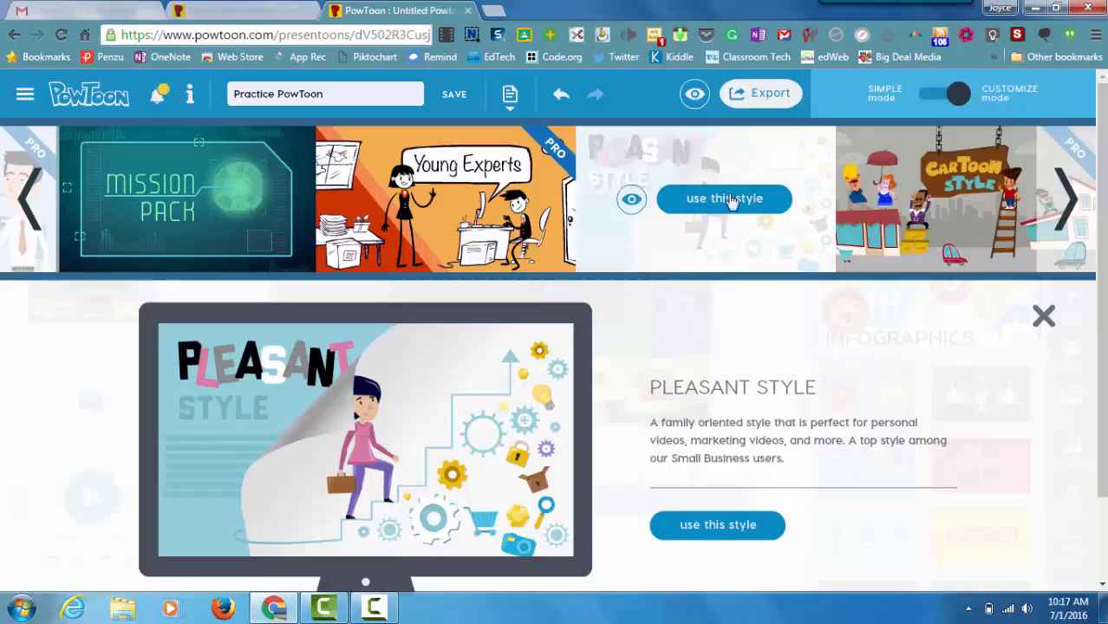
click(730, 199)
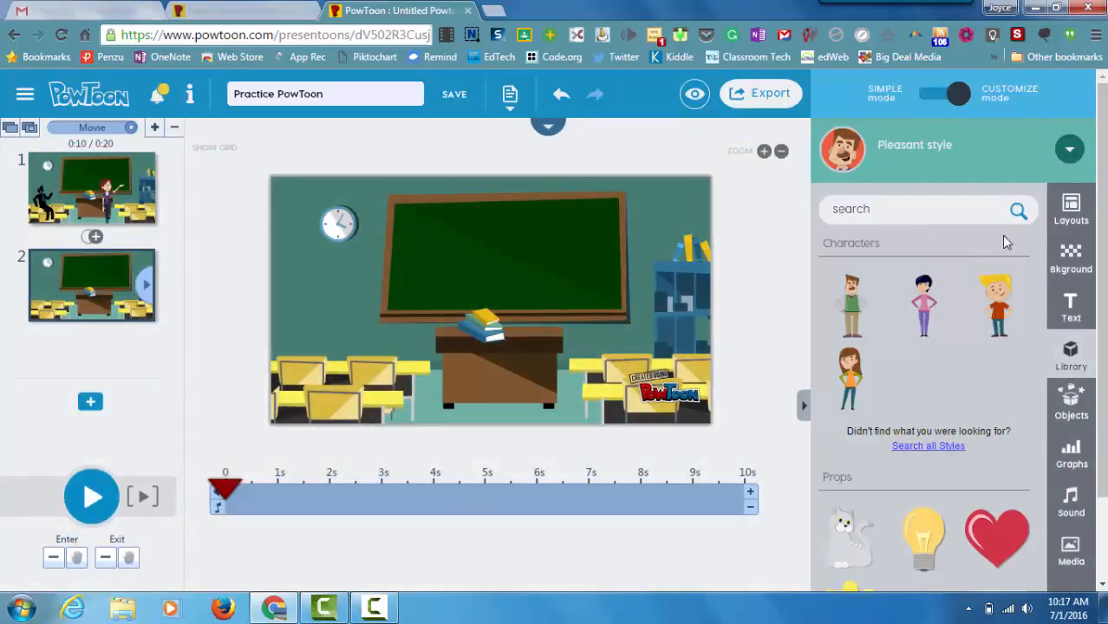
click(1072, 261)
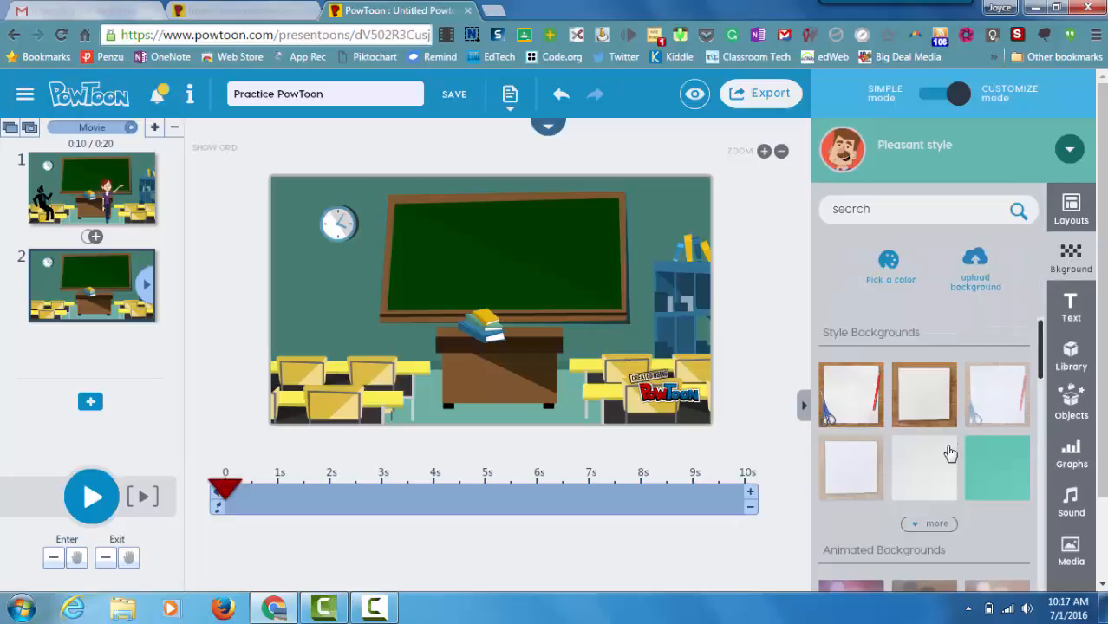
Step: Give slide 2 the White Texture background and show transitions between slides 1 and 2
click(924, 467)
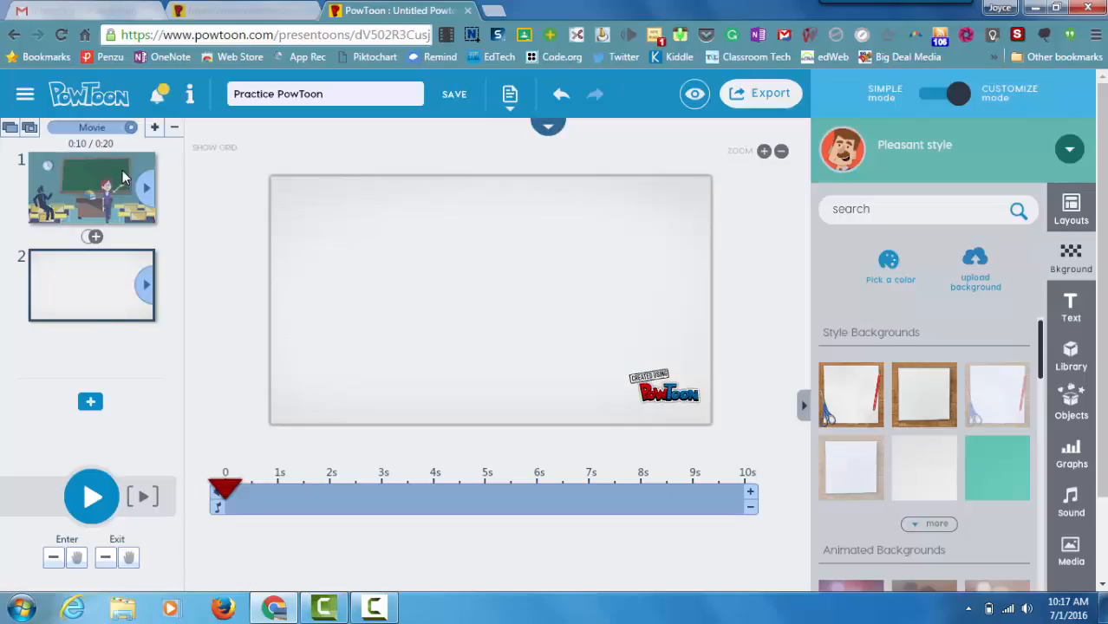
click(95, 237)
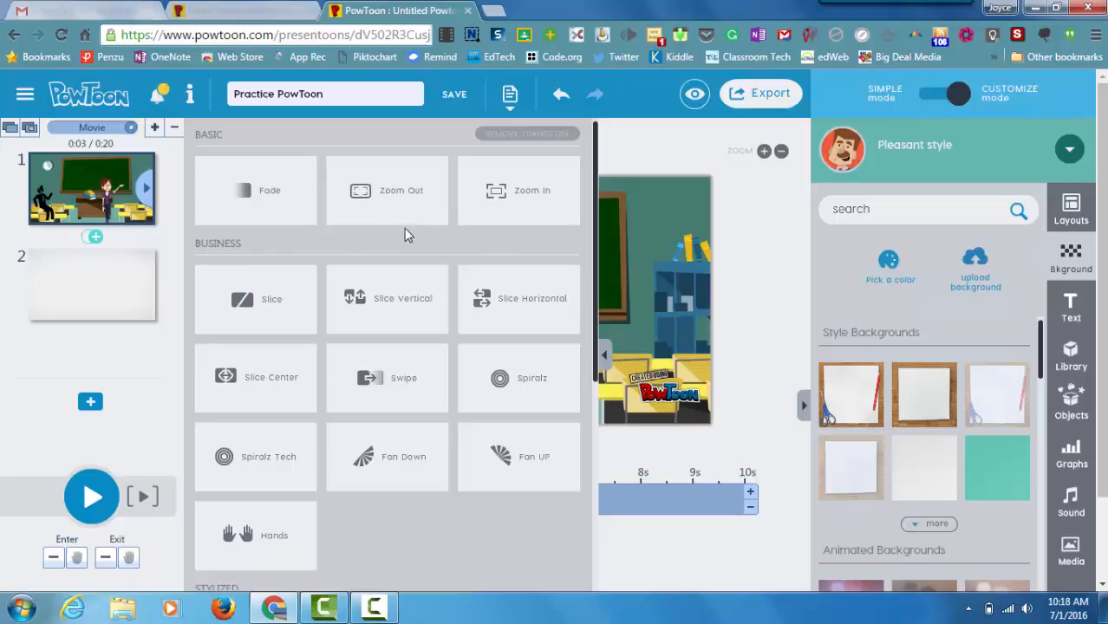
Step: Close the transitions panel to get back to slide 1's classroom scene
click(93, 238)
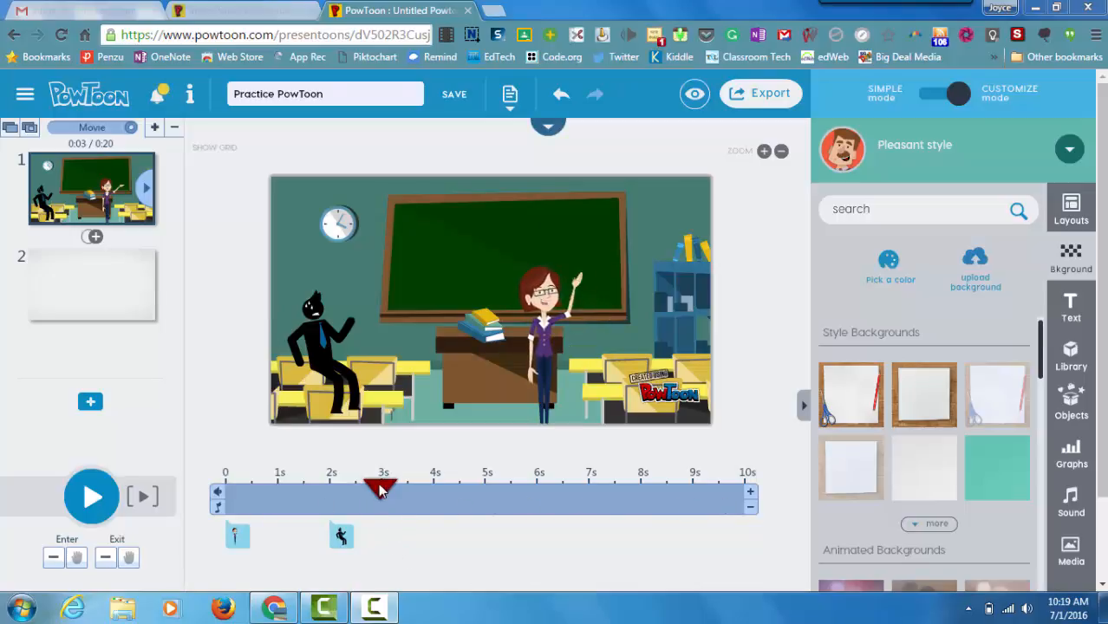
Step: Preview slide 1 from 0 to about 4 seconds, then select the teacher character
drag(380, 490, 226, 477)
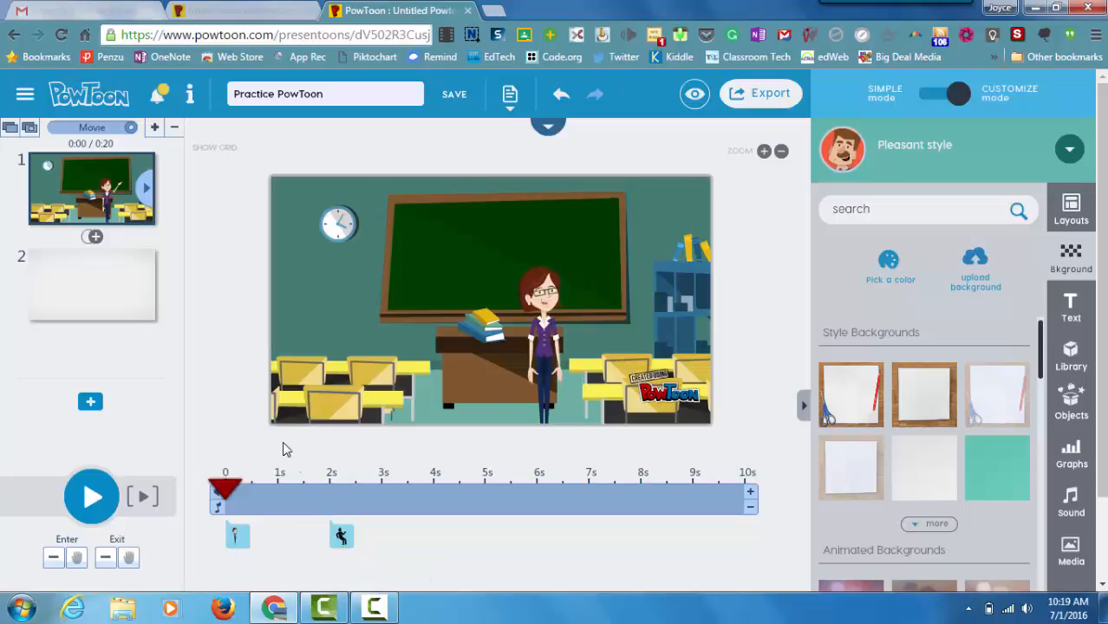
click(92, 503)
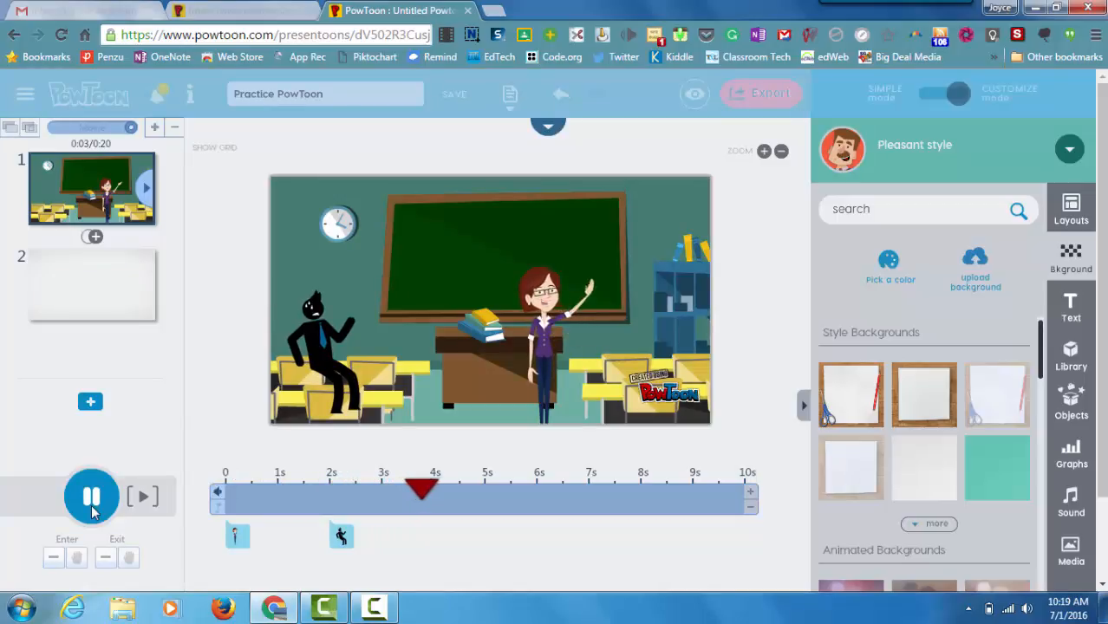
click(92, 507)
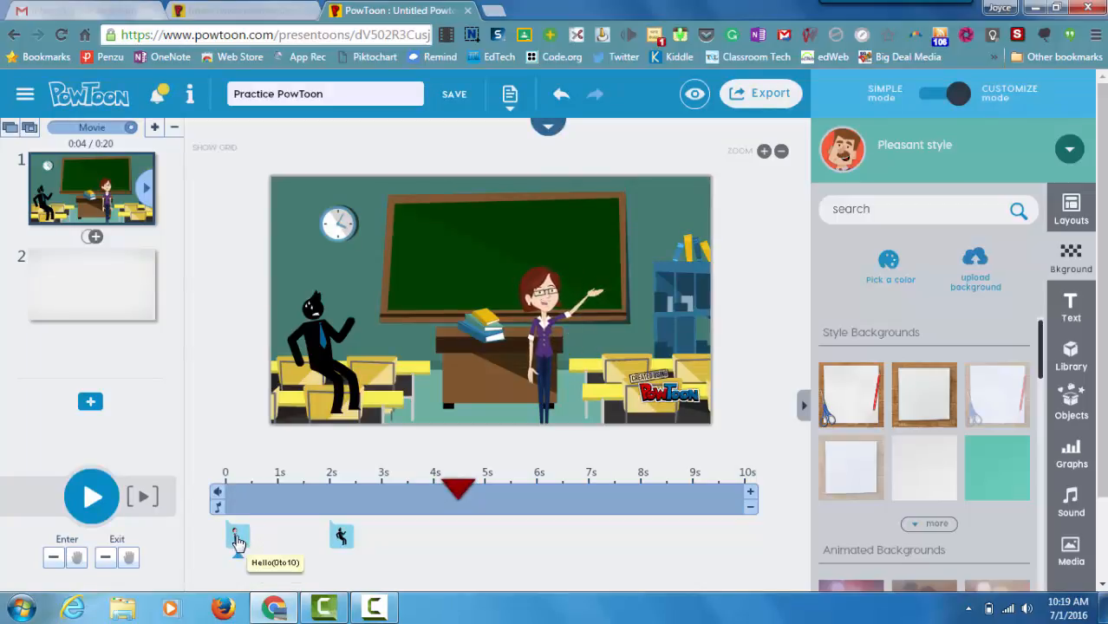
click(238, 539)
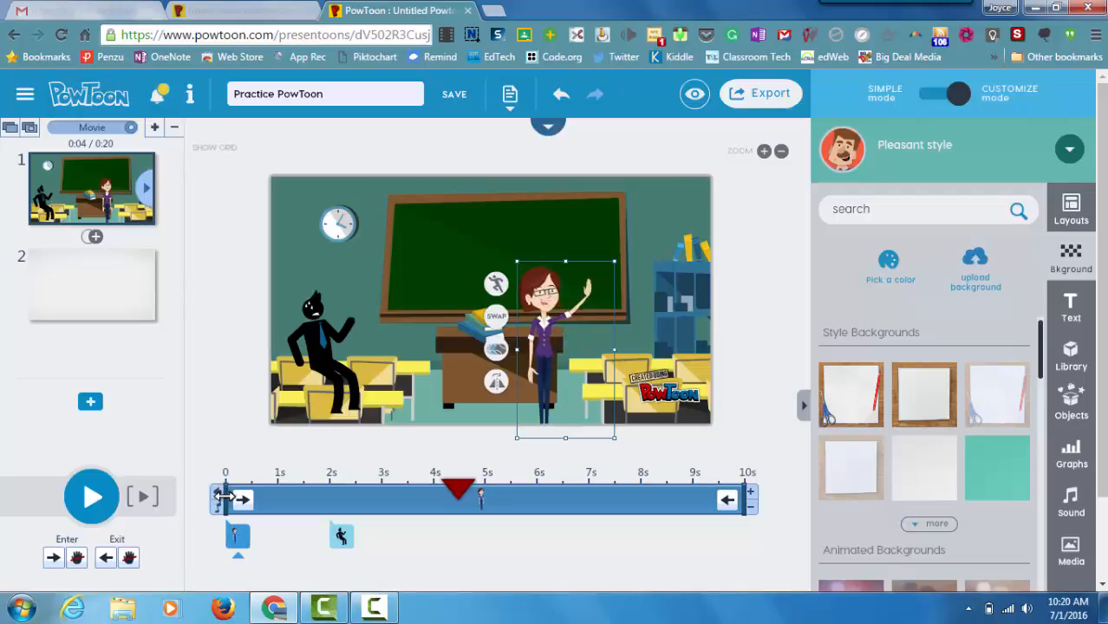
Step: Move the teacher's timeline start to about 1 second and bring up her entrance effects
drag(223, 493, 269, 491)
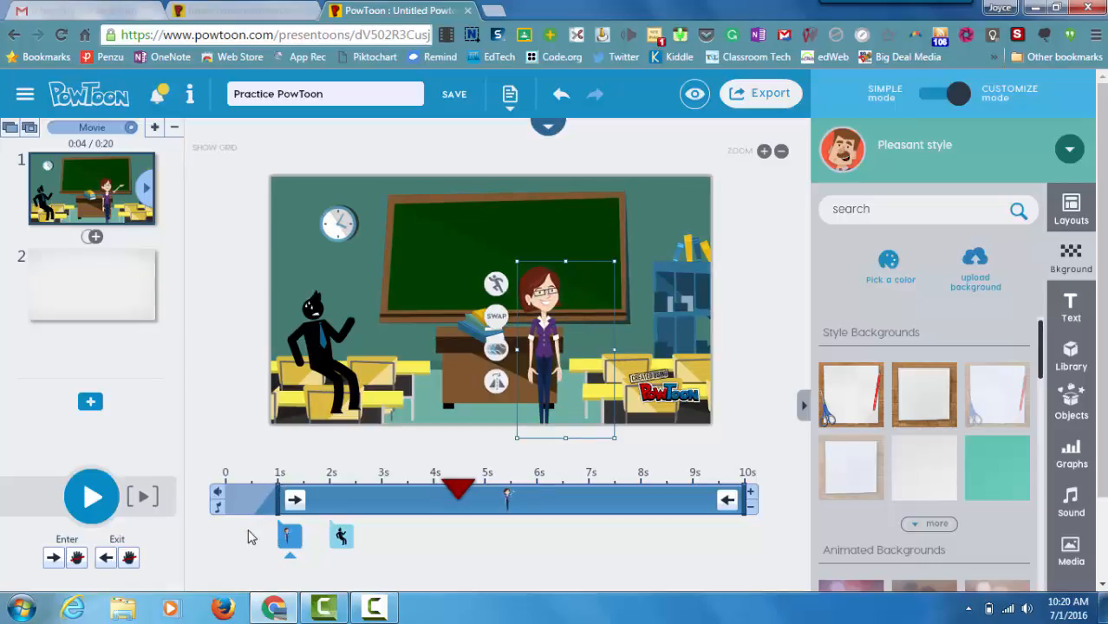
click(294, 503)
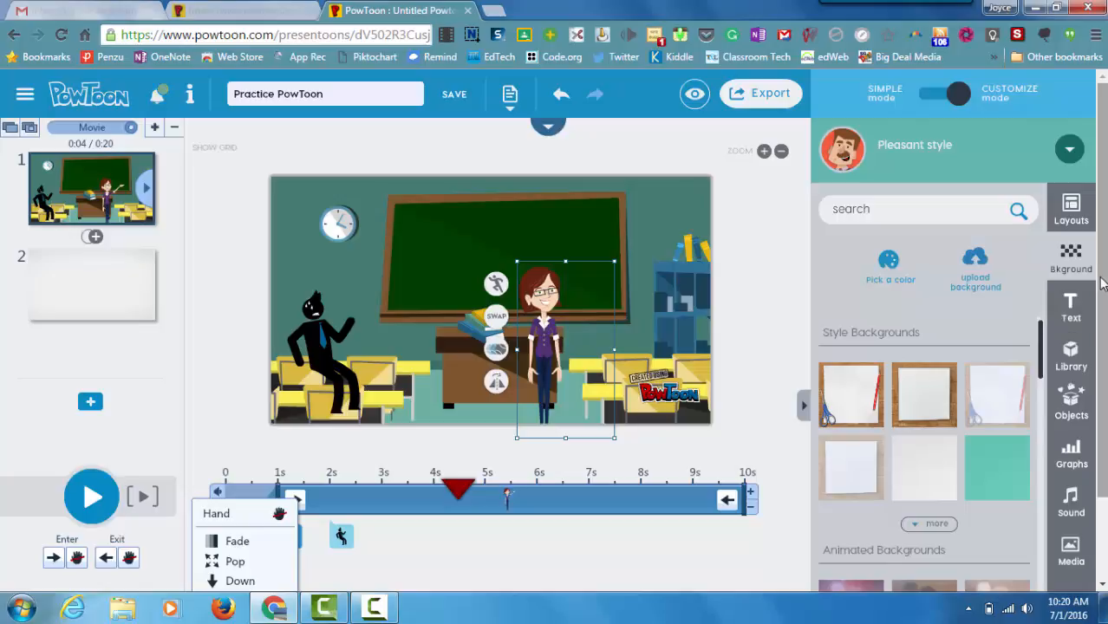
Step: Change the teacher's entrance from Hand to Pop and rewind slide 1 to 0
drag(1100, 287, 1102, 370)
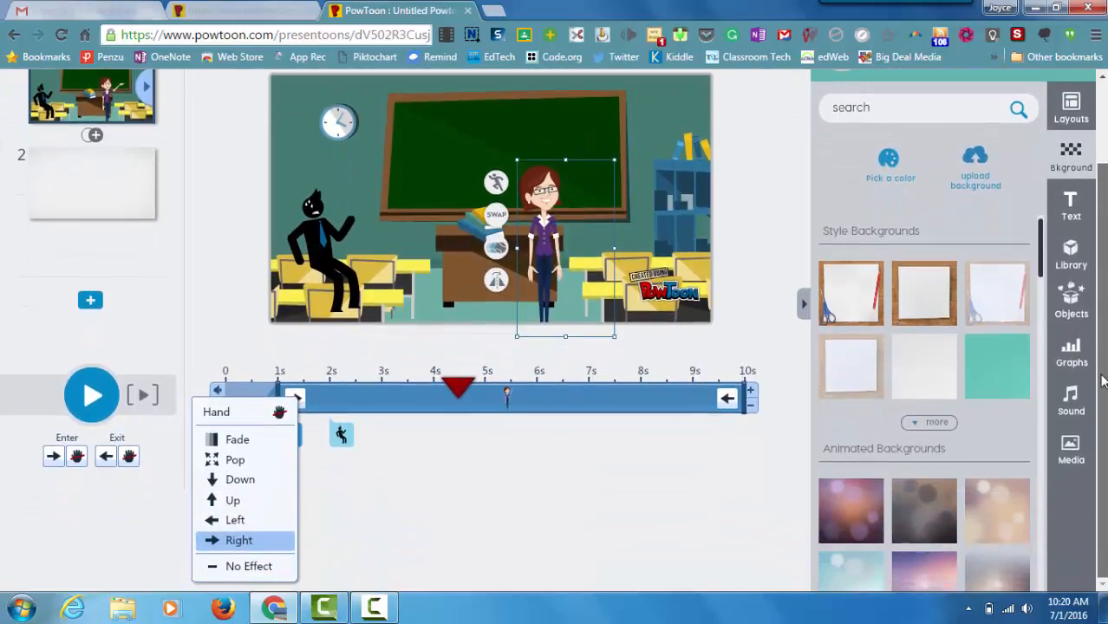
click(235, 468)
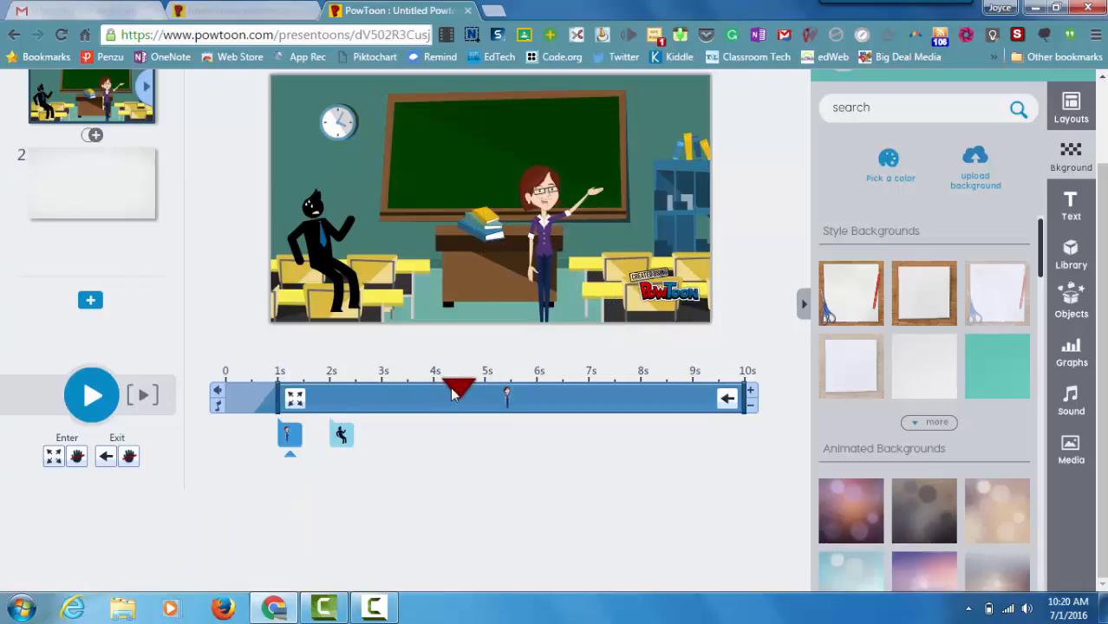
drag(457, 387, 211, 389)
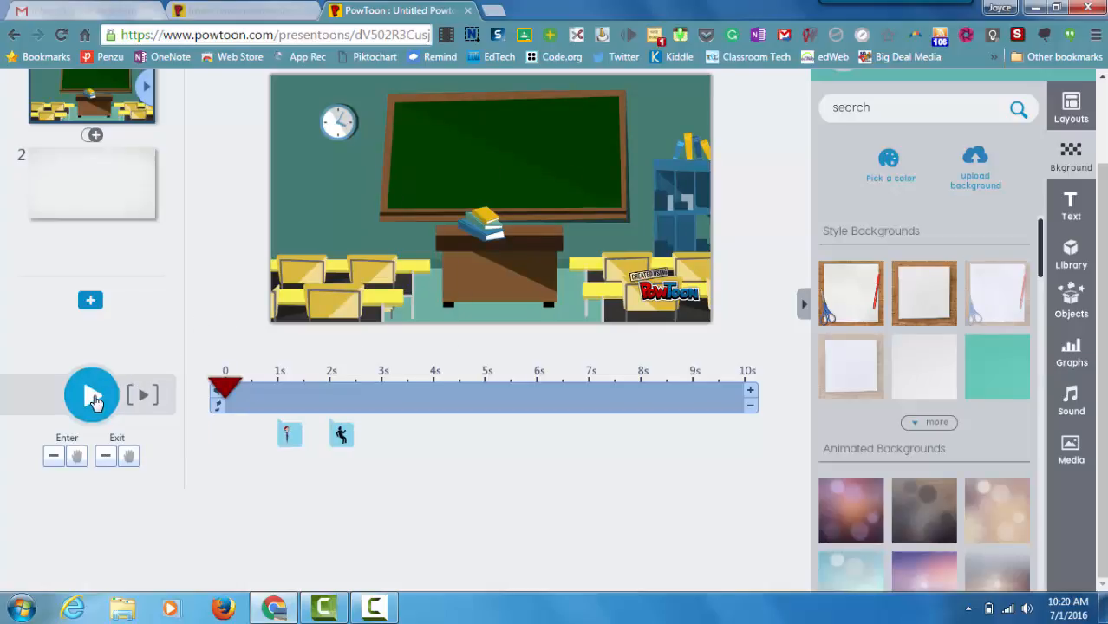
Step: Replay slide 1 to check the Pop entrance, then select the teacher on the canvas
click(94, 399)
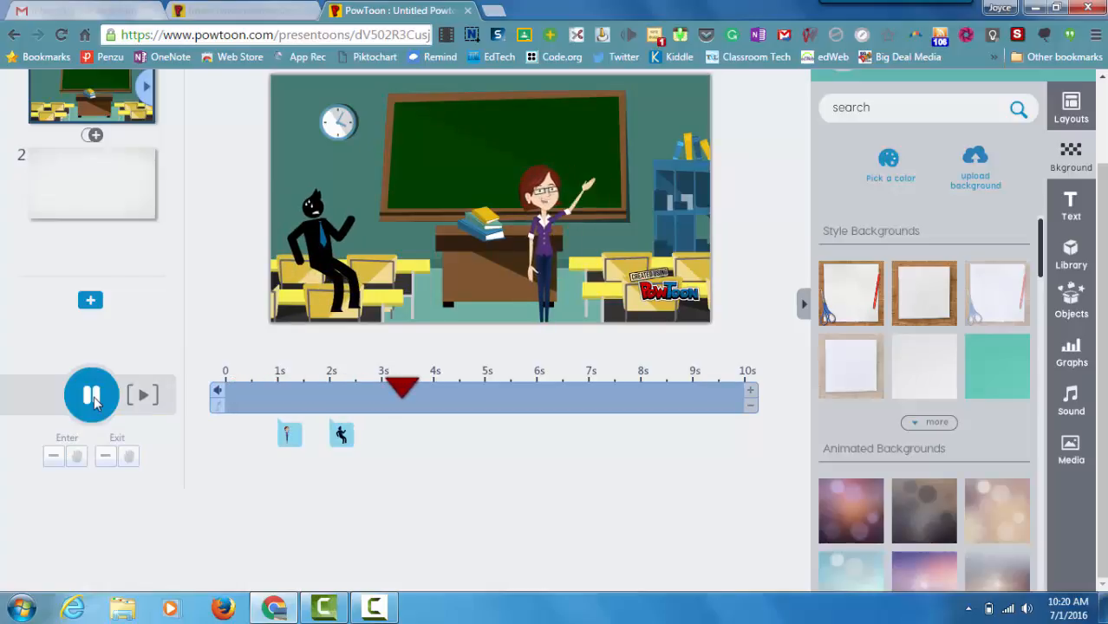
click(94, 403)
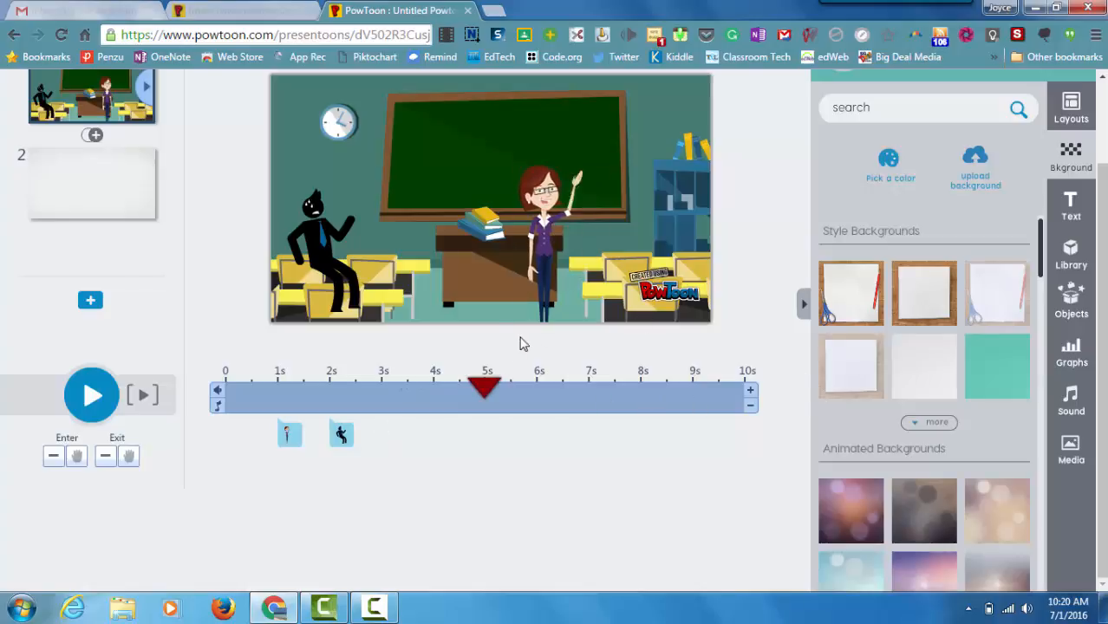
scroll(1101, 249, up, 2)
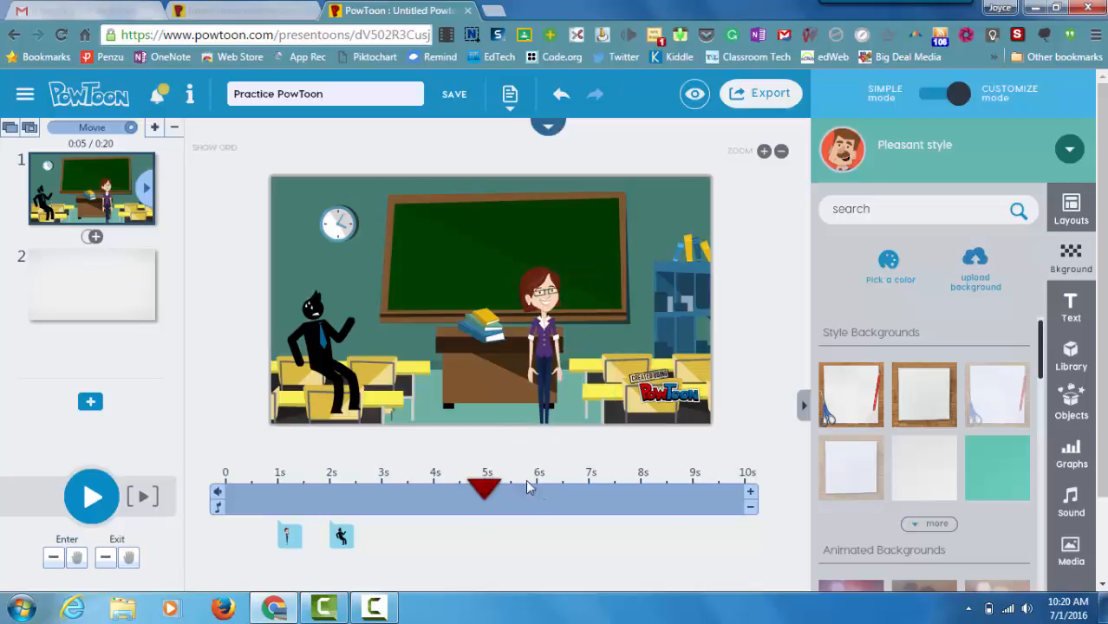
click(533, 355)
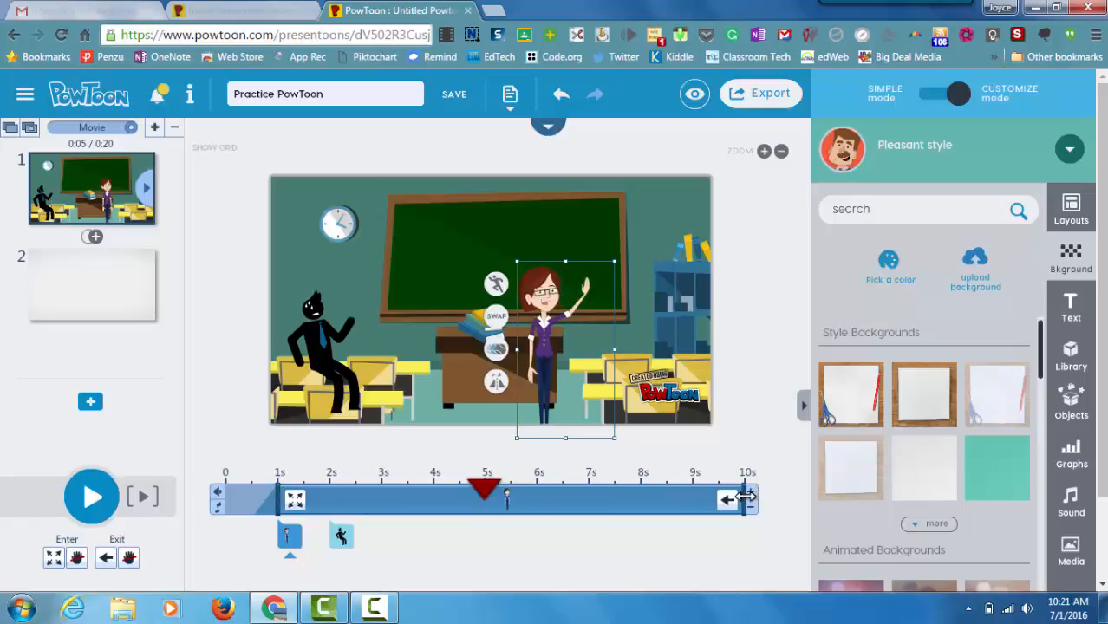
Step: End the teacher's stage time near 7 seconds with a Down exit effect
drag(744, 497, 512, 496)
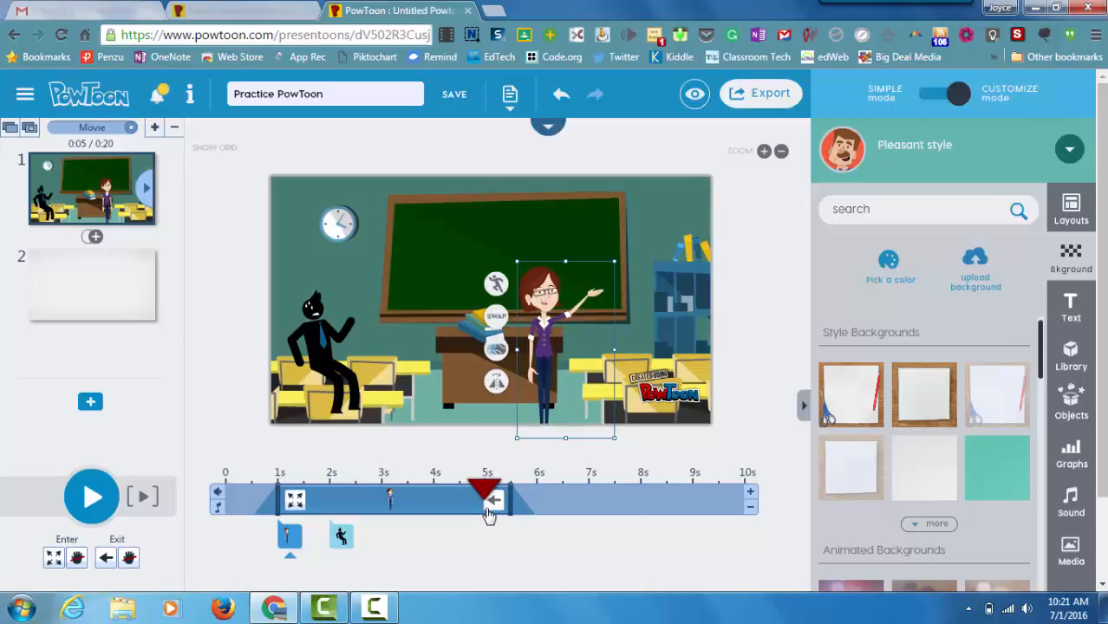
click(493, 507)
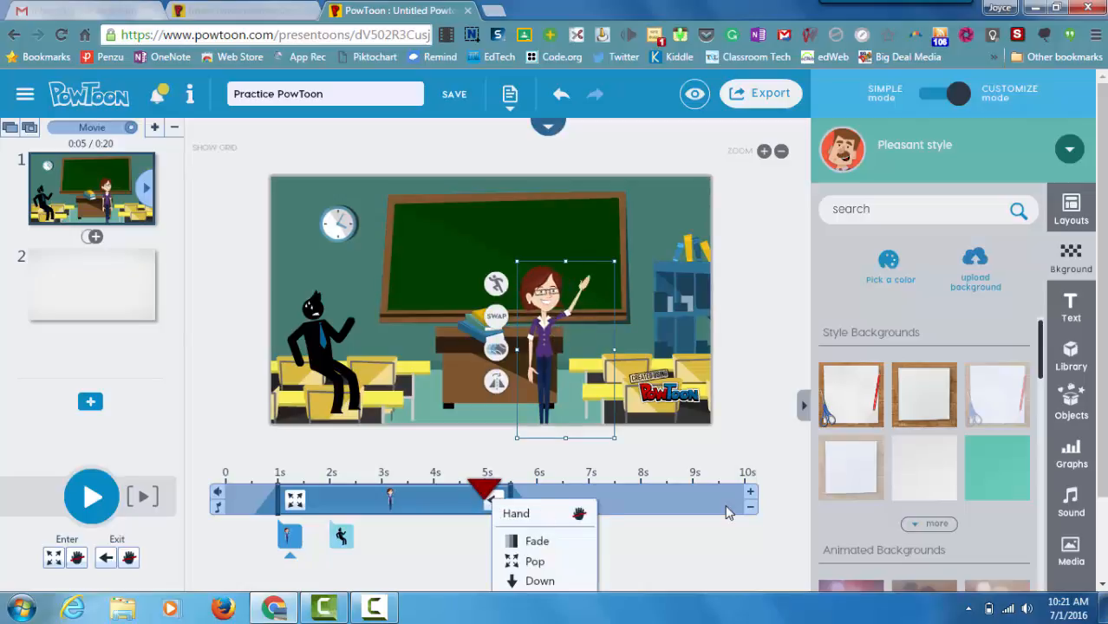
click(539, 582)
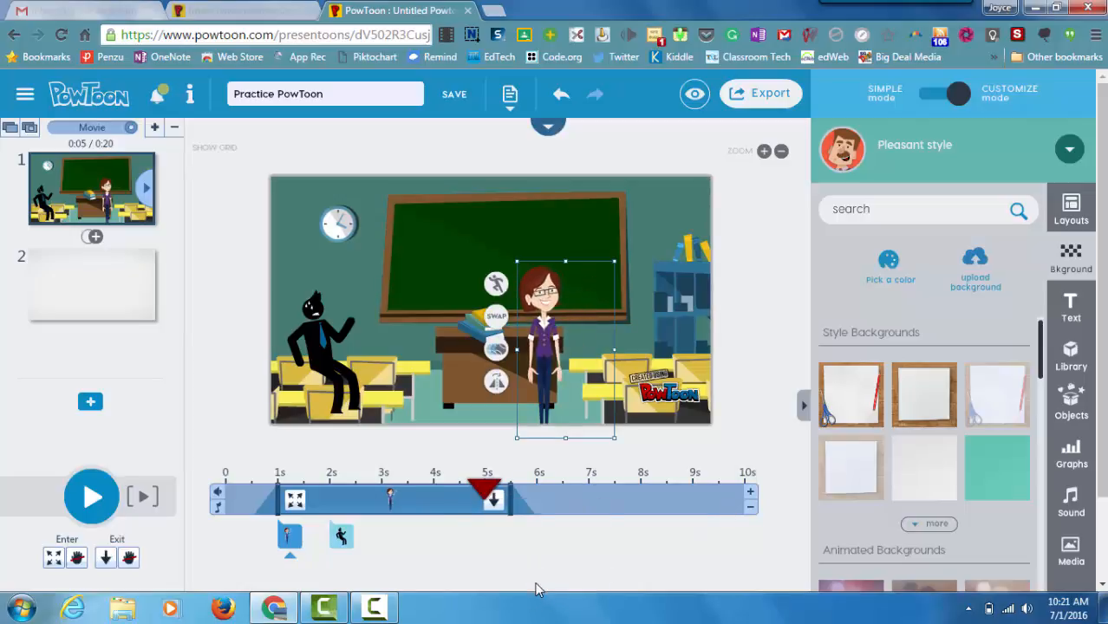
Step: Rewind near the start and preview the scene's animation
drag(486, 490, 222, 502)
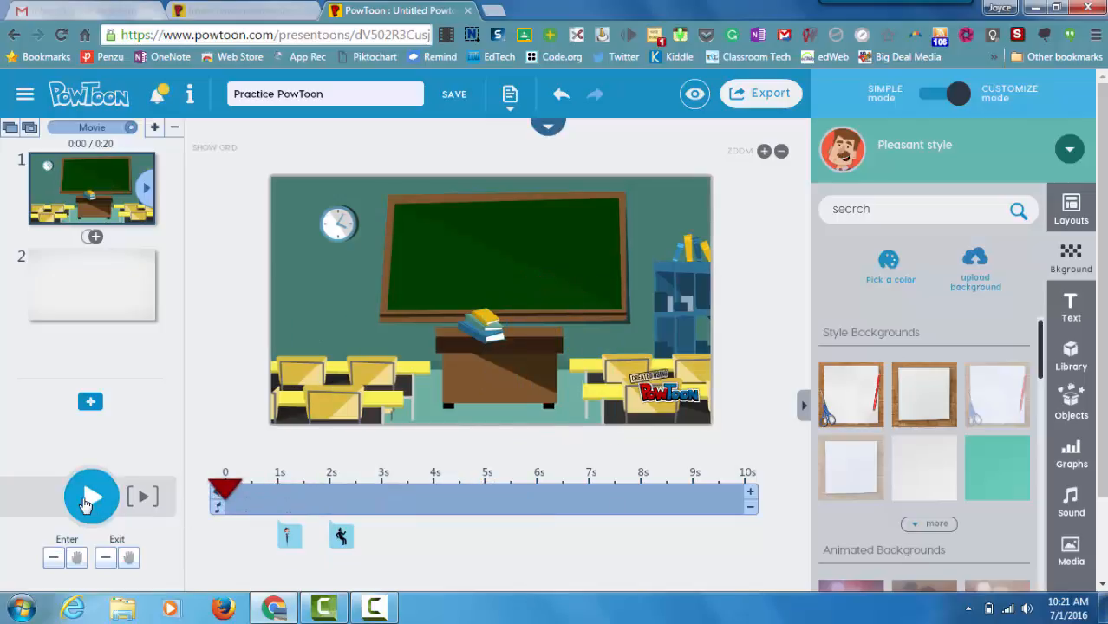
click(87, 501)
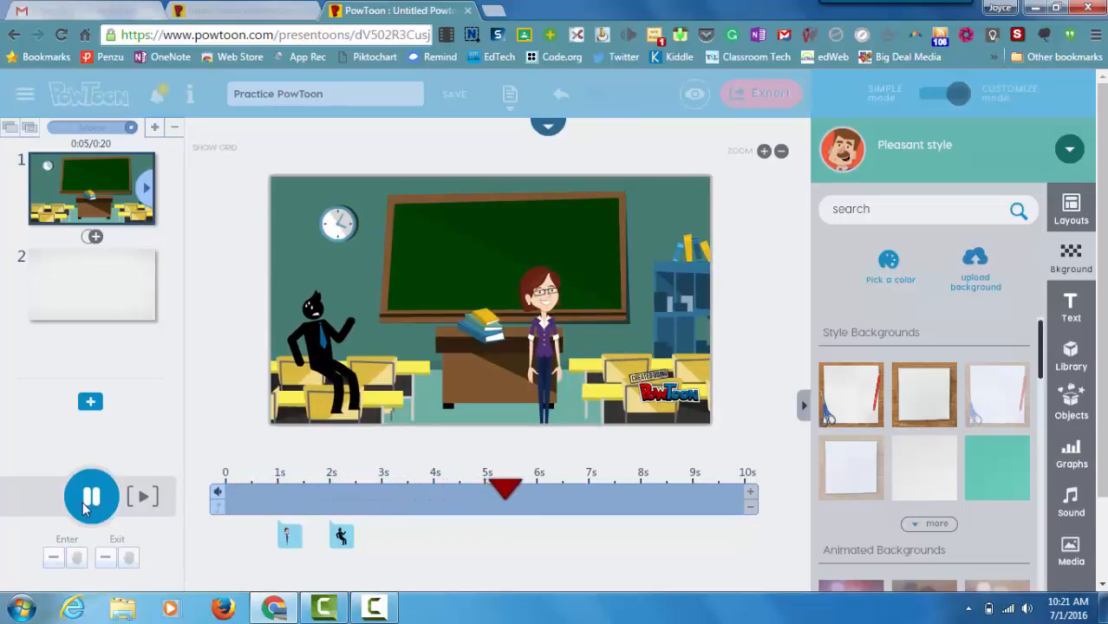
click(91, 497)
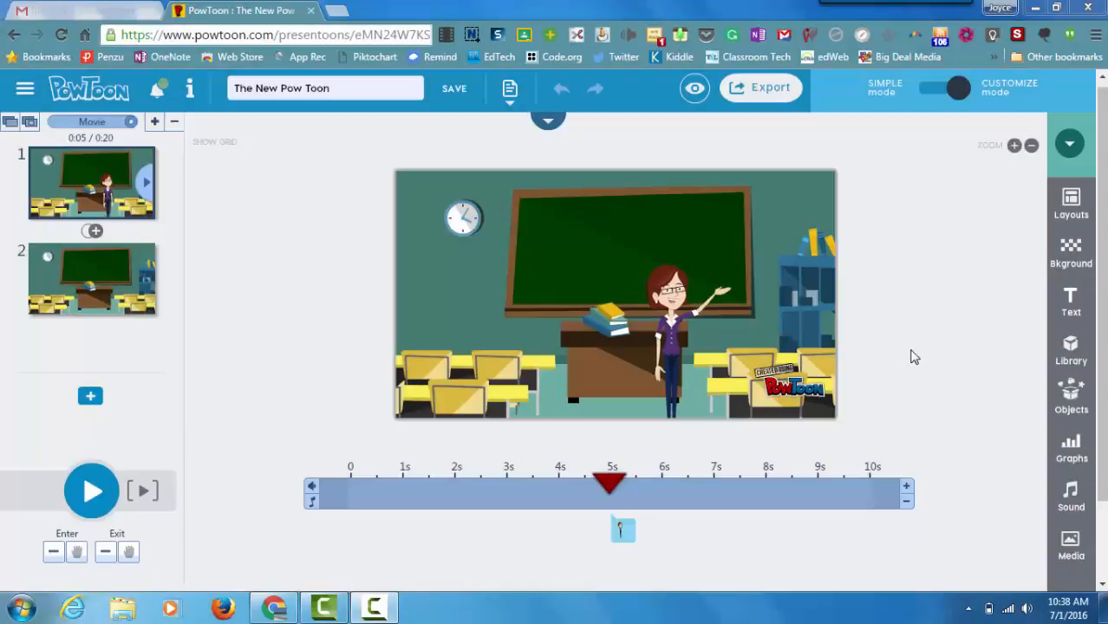
Step: From Export, try the premium Offline File option, then choose publishing to My Powtoons
click(767, 96)
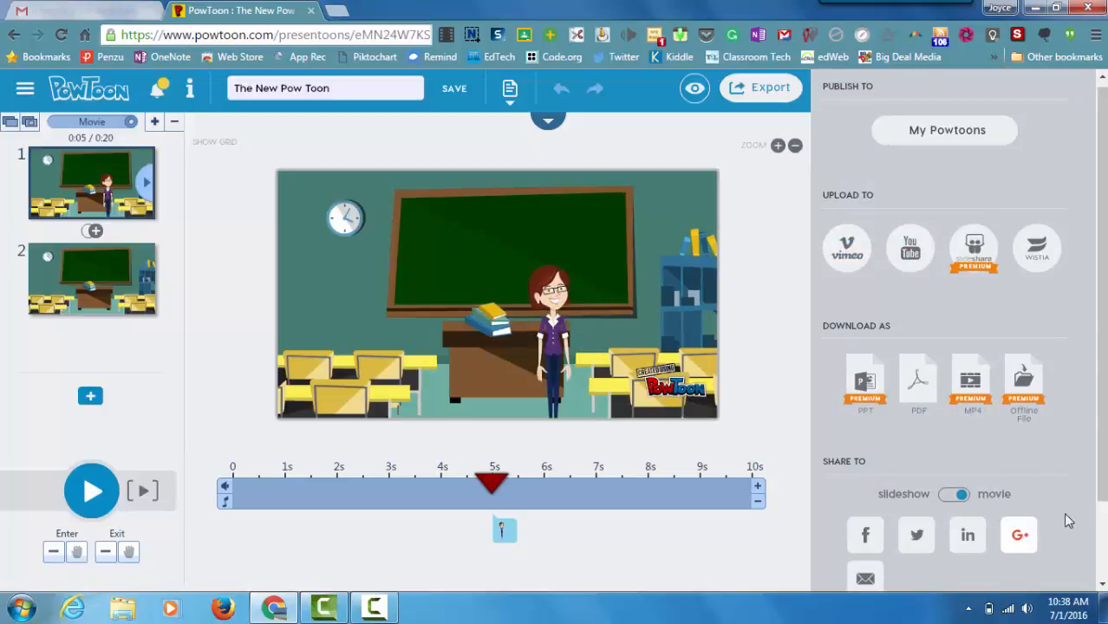
click(1030, 414)
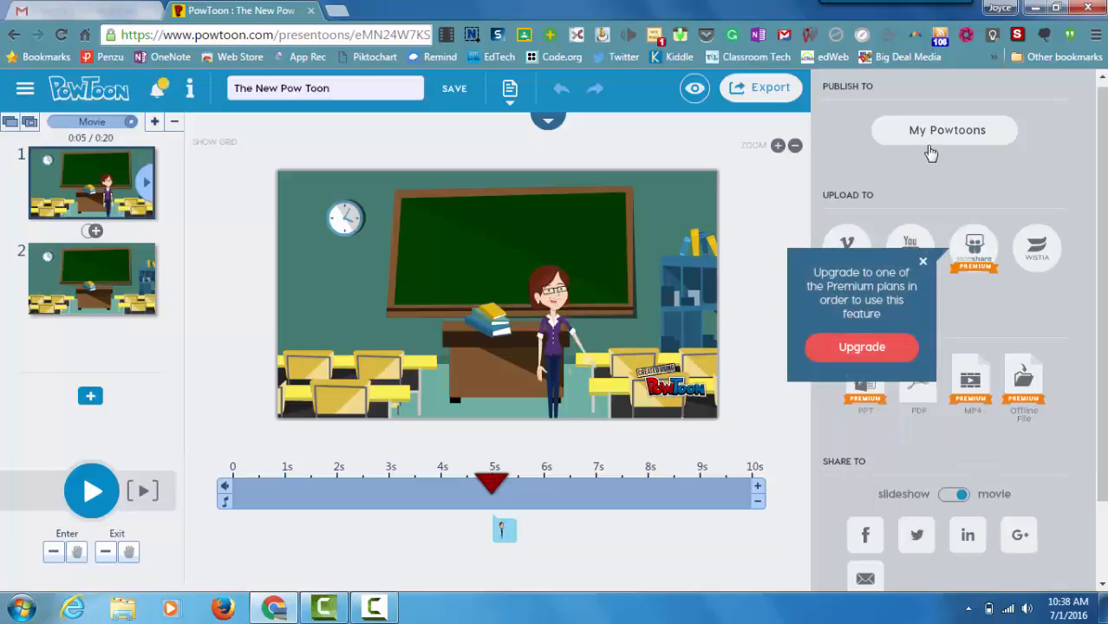
click(924, 136)
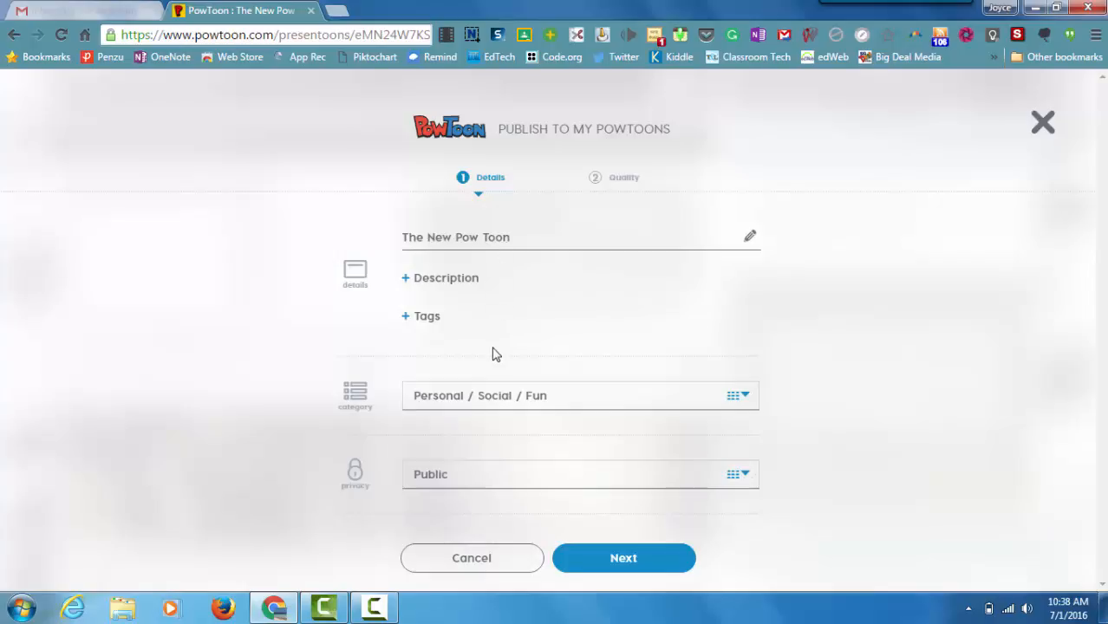
Step: Set category Personal / Social / Fun, keep Public privacy, and export in Standard 480
click(748, 397)
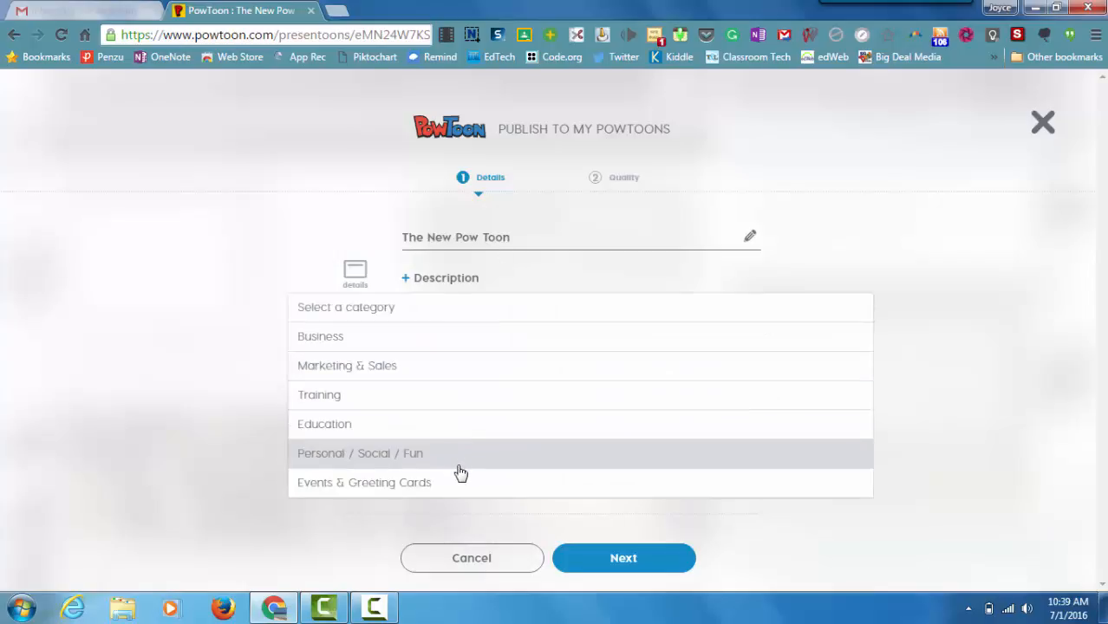
click(460, 455)
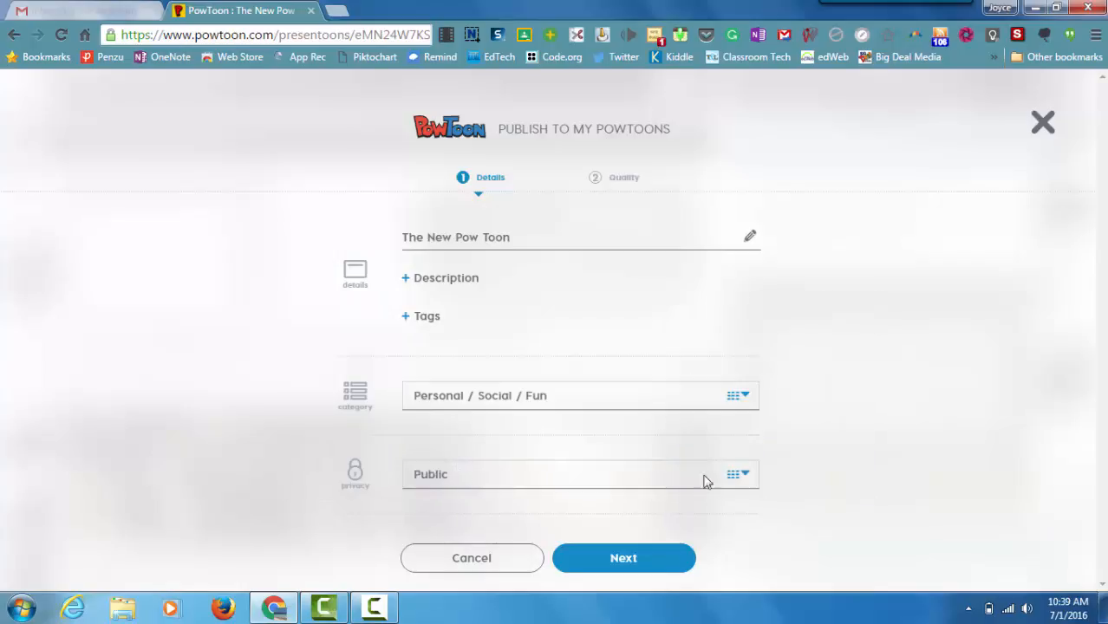
click(749, 478)
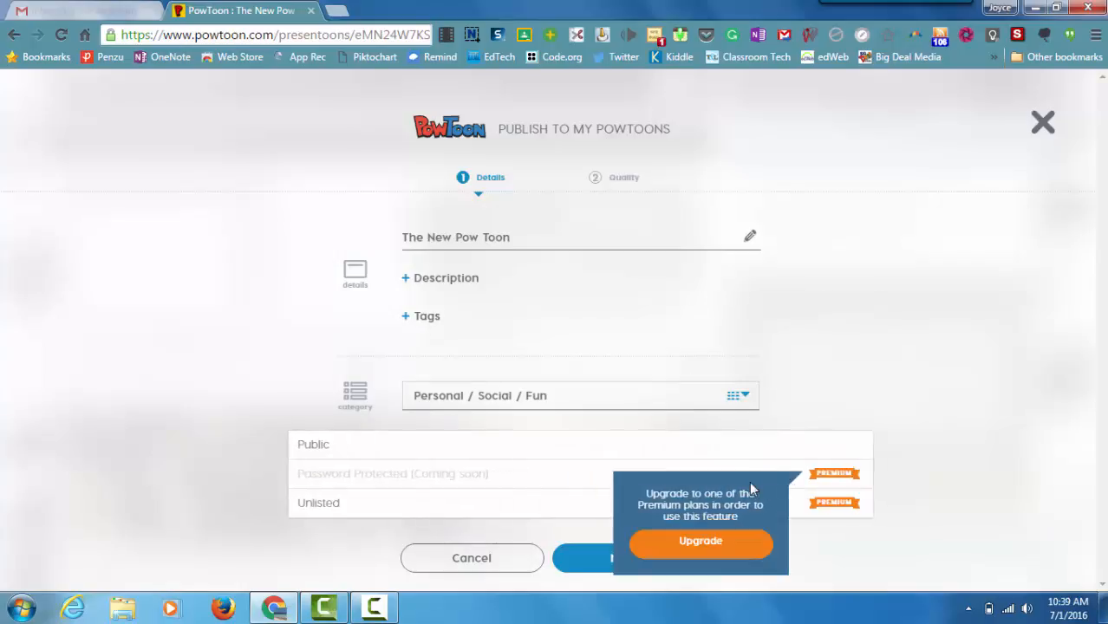
click(861, 399)
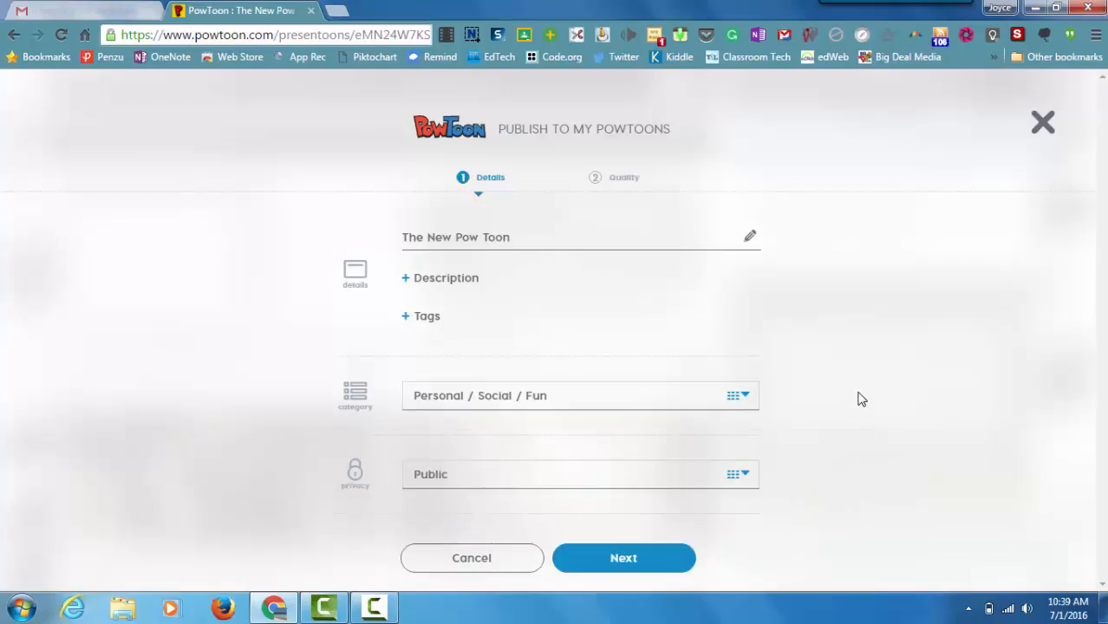
click(654, 562)
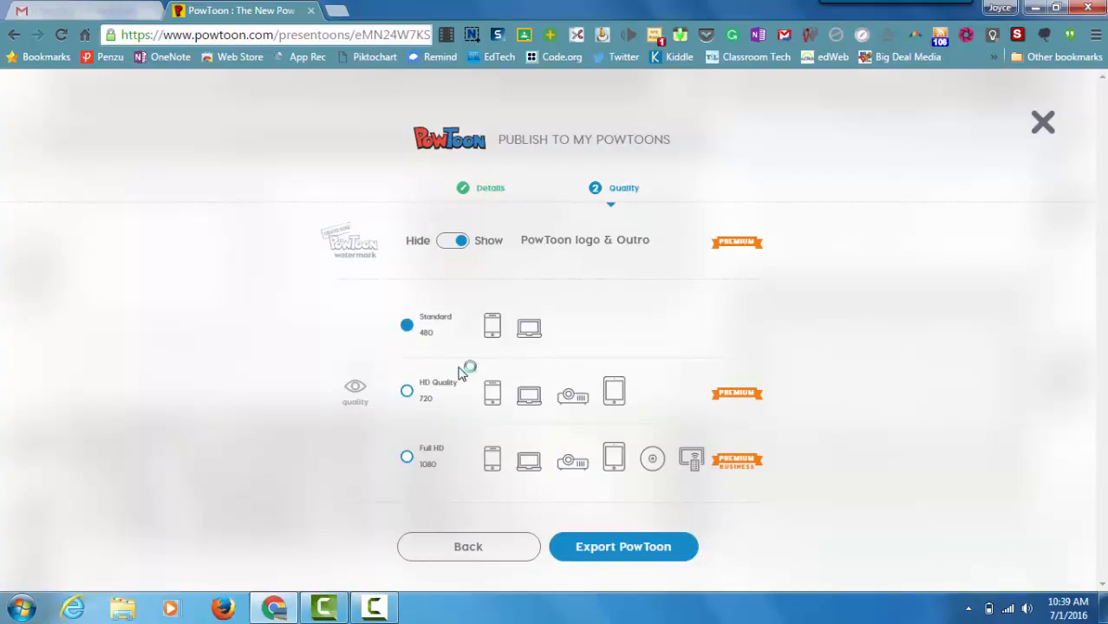
click(643, 552)
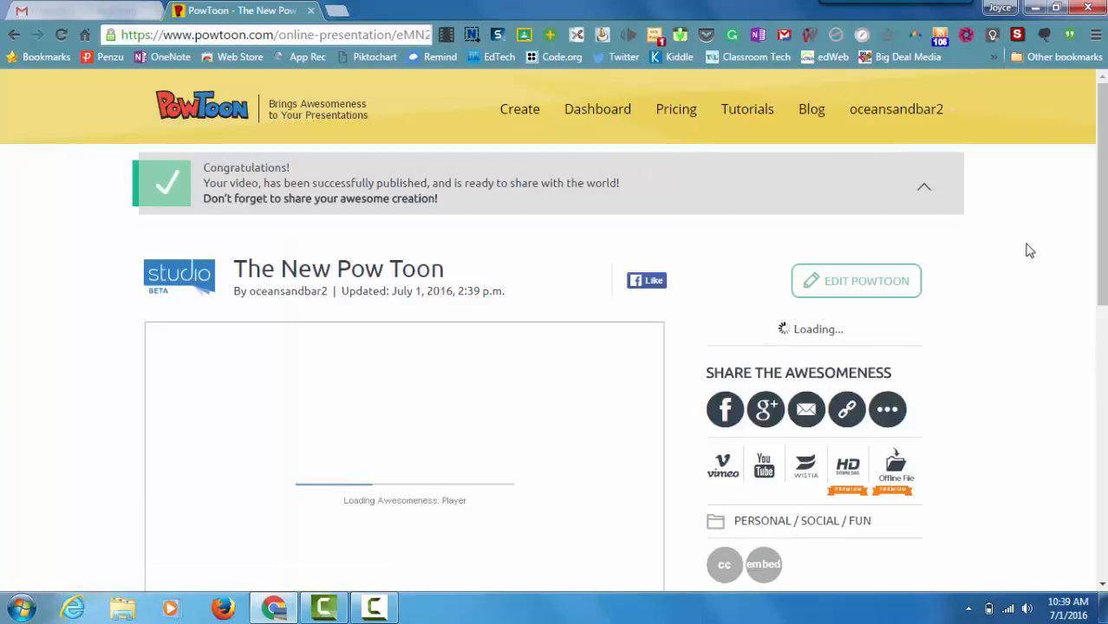
Step: Return to the Dashboard, where The New Pow Toon is listed above Weekend
mouse_move(1101, 182)
mouse_down()
mouse_move(1084, 341)
mouse_move(1098, 183)
mouse_up()
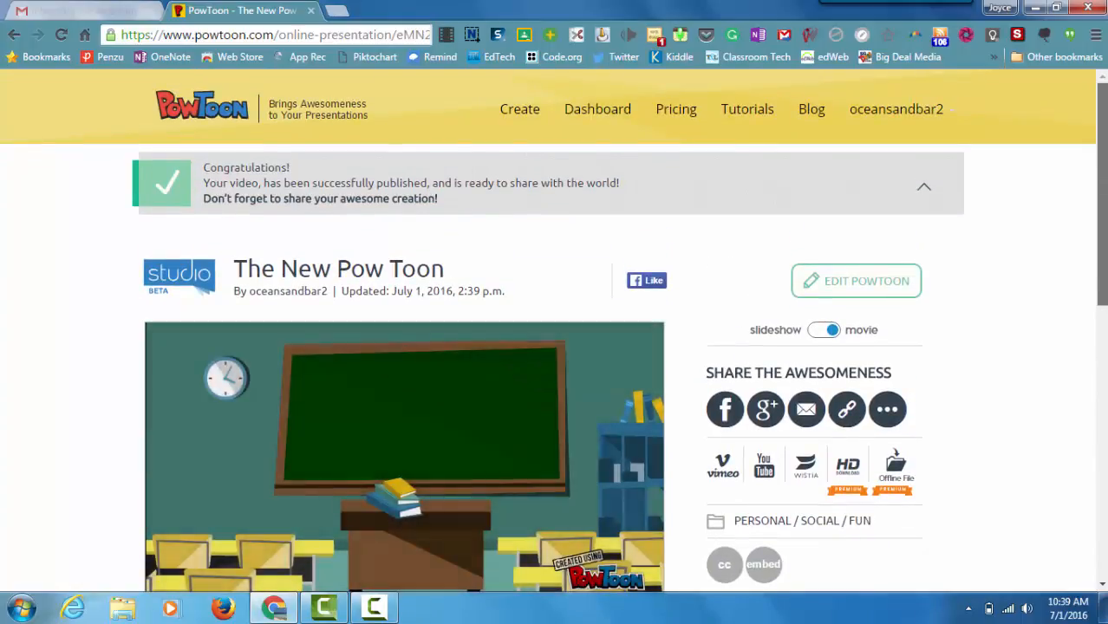
click(595, 111)
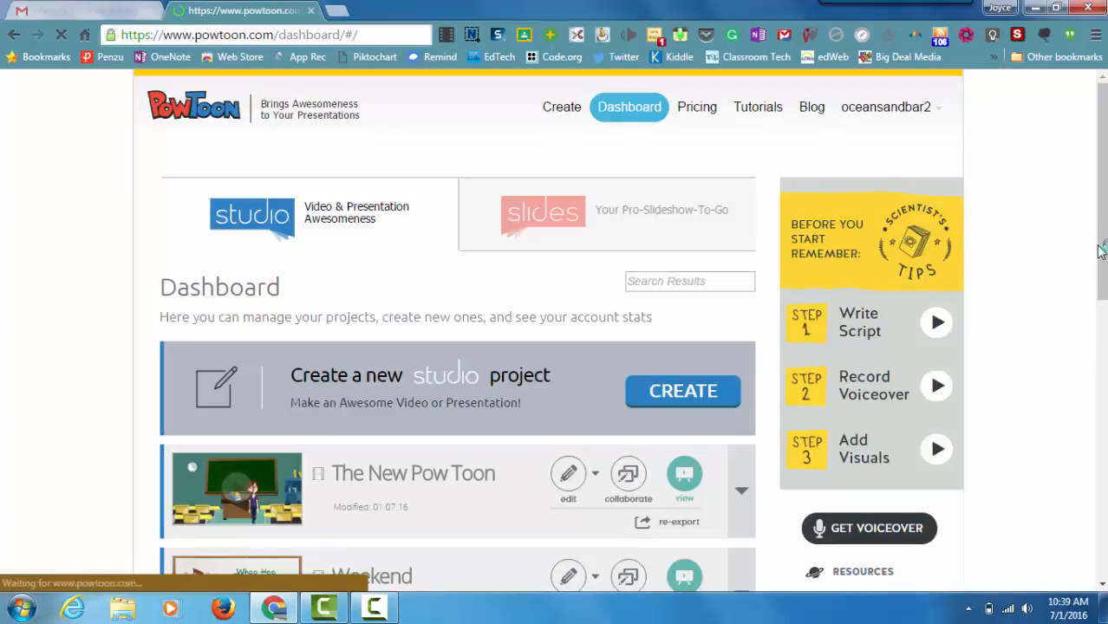
drag(1101, 242, 1079, 349)
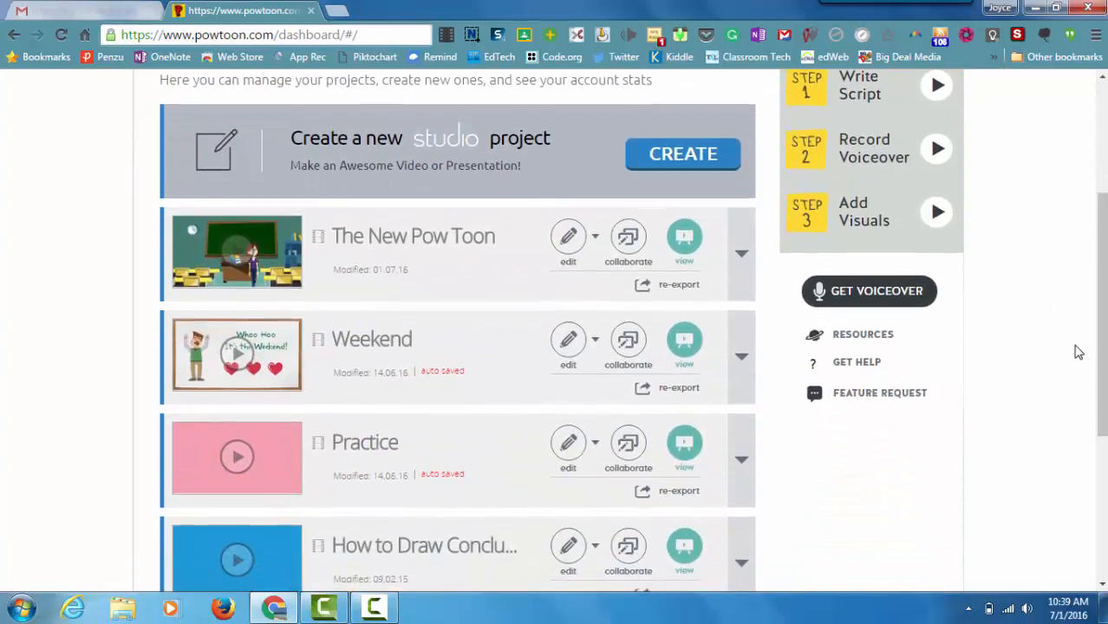
click(740, 260)
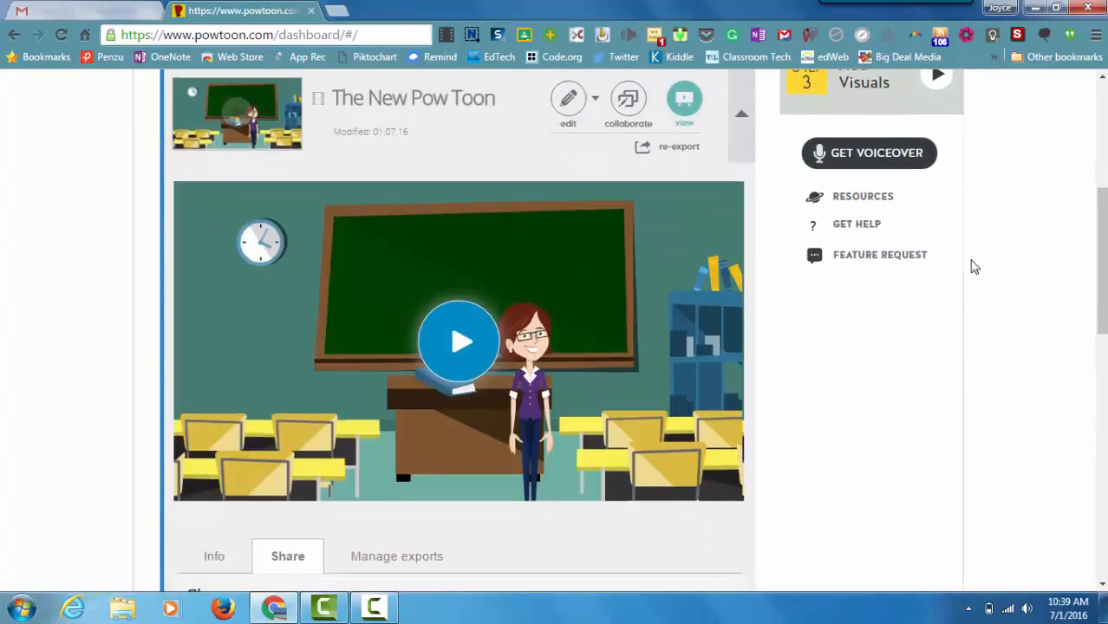
drag(1102, 248, 1100, 329)
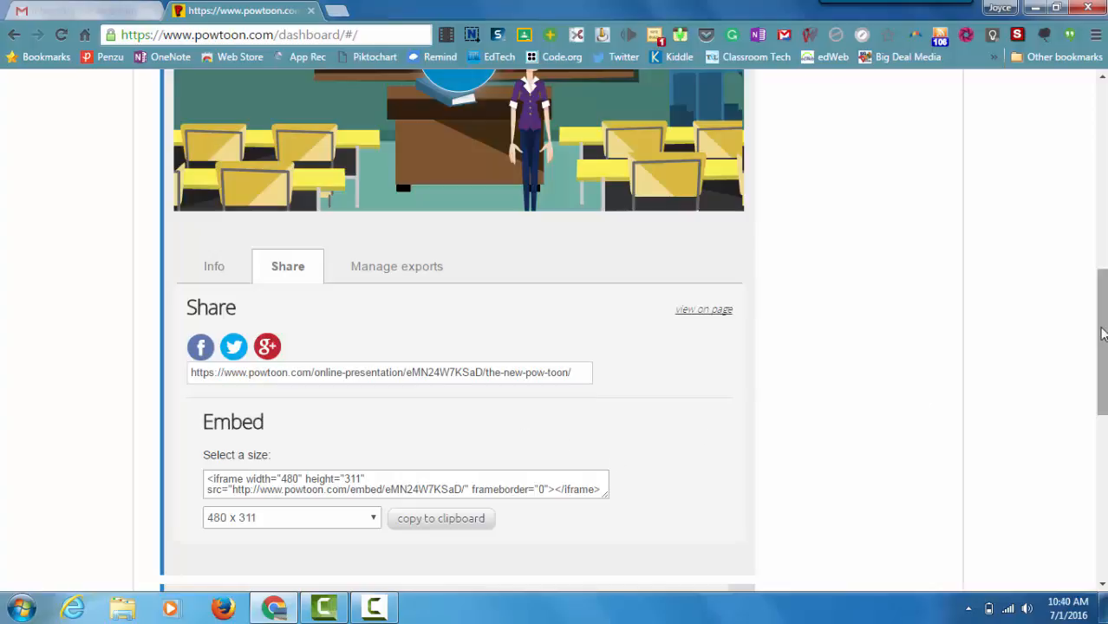
drag(1103, 334, 1103, 220)
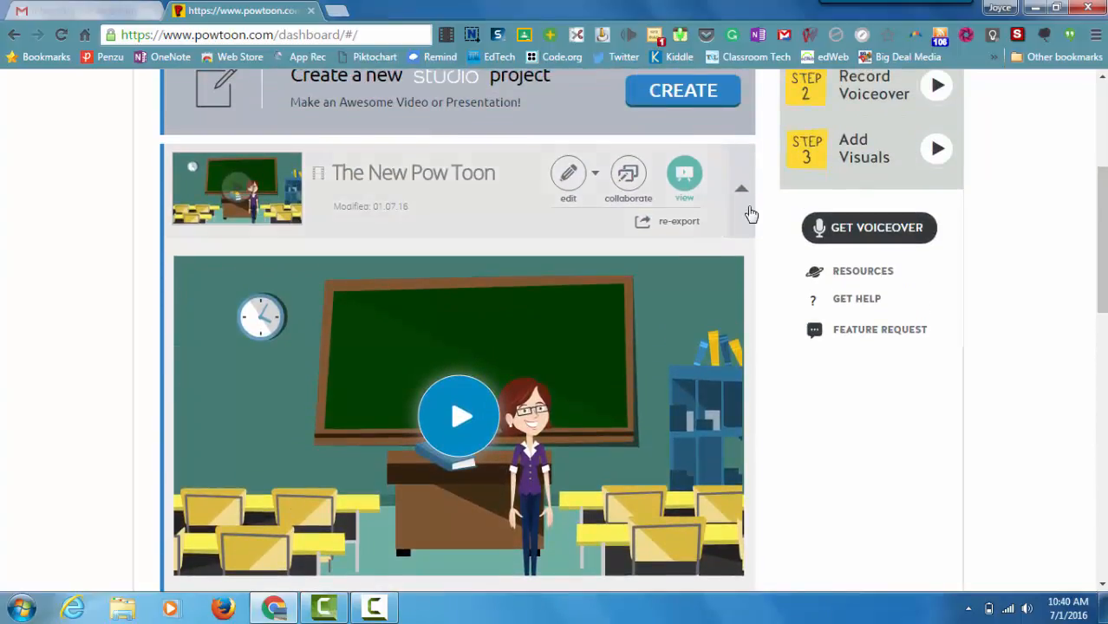
click(739, 193)
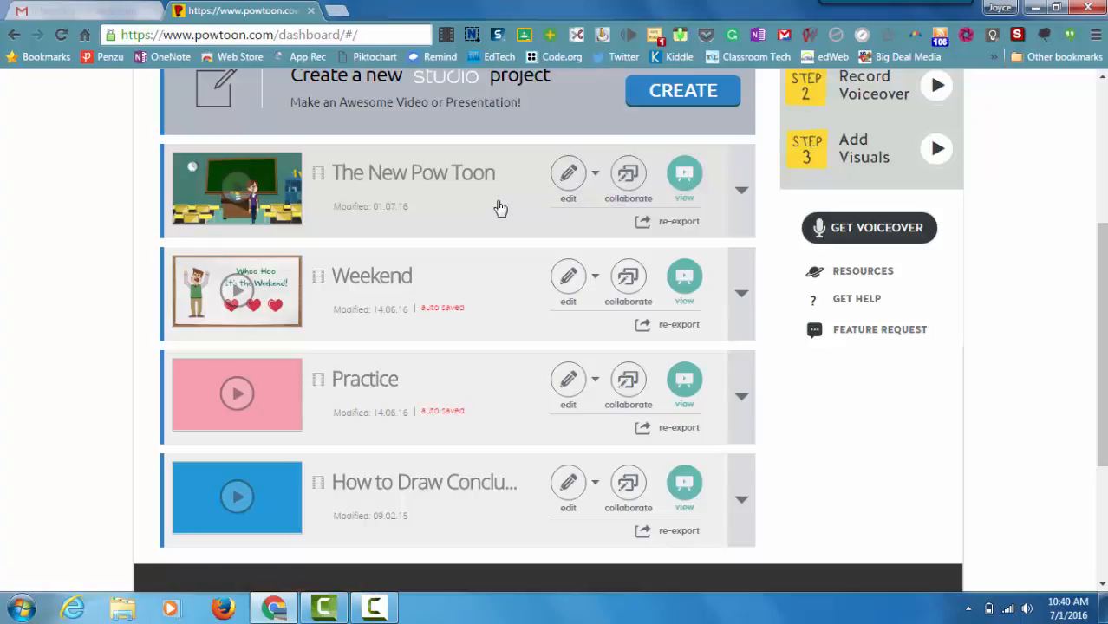
click(596, 178)
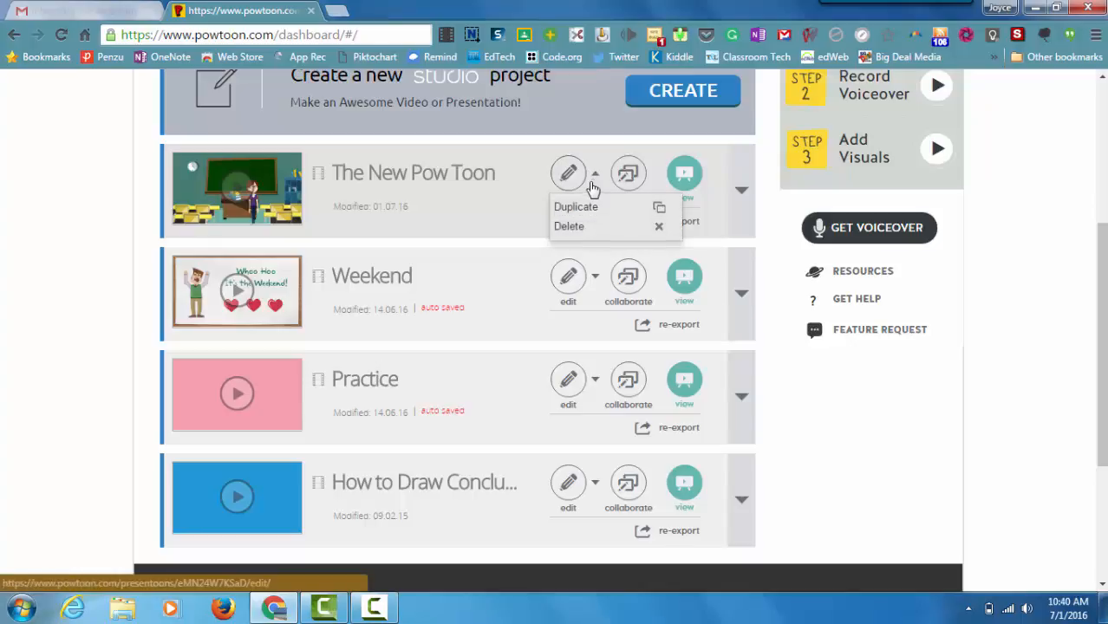
click(595, 180)
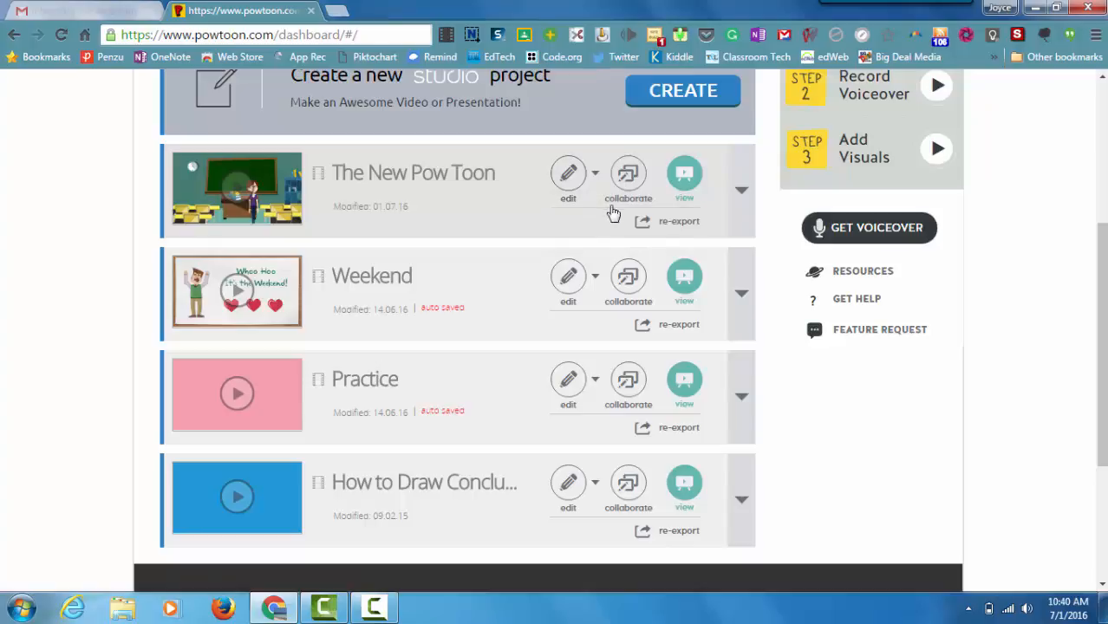
mouse_move(625, 182)
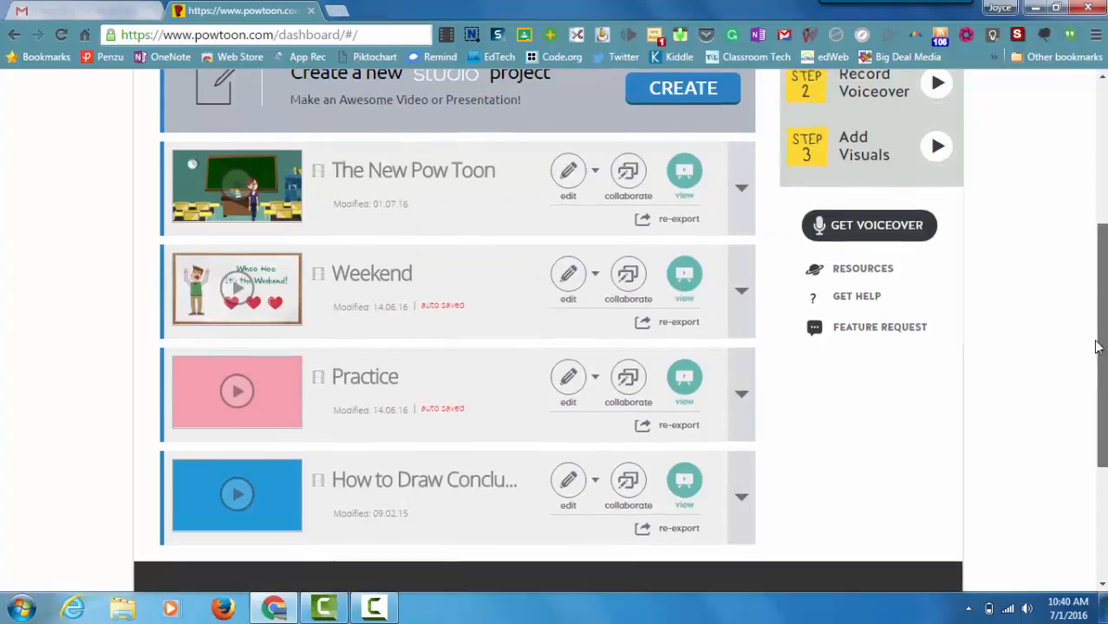
drag(1103, 375, 1089, 222)
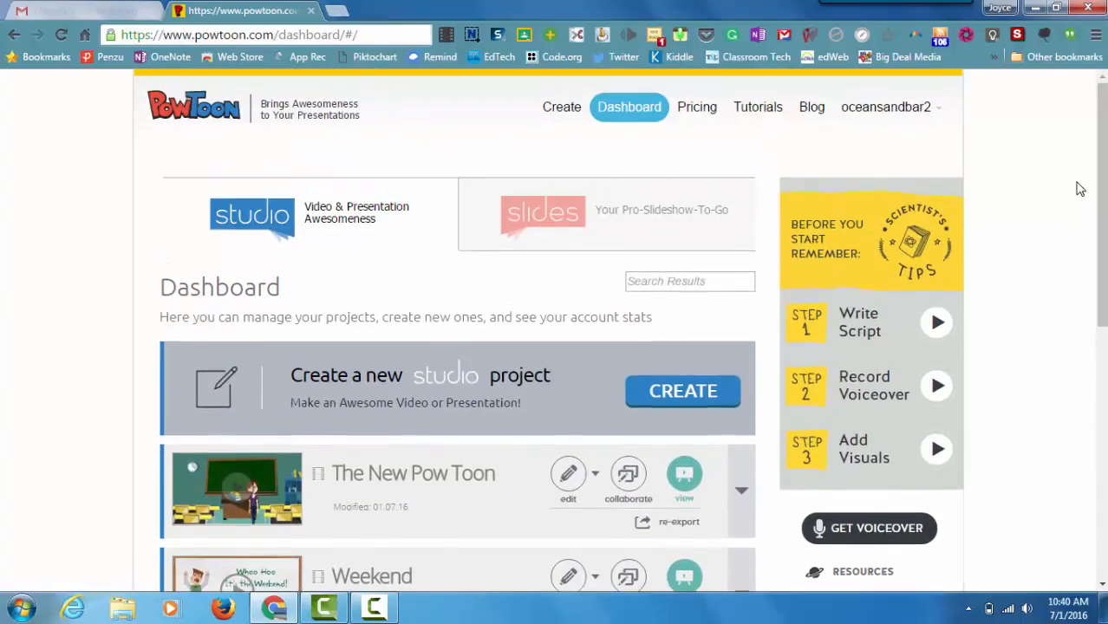